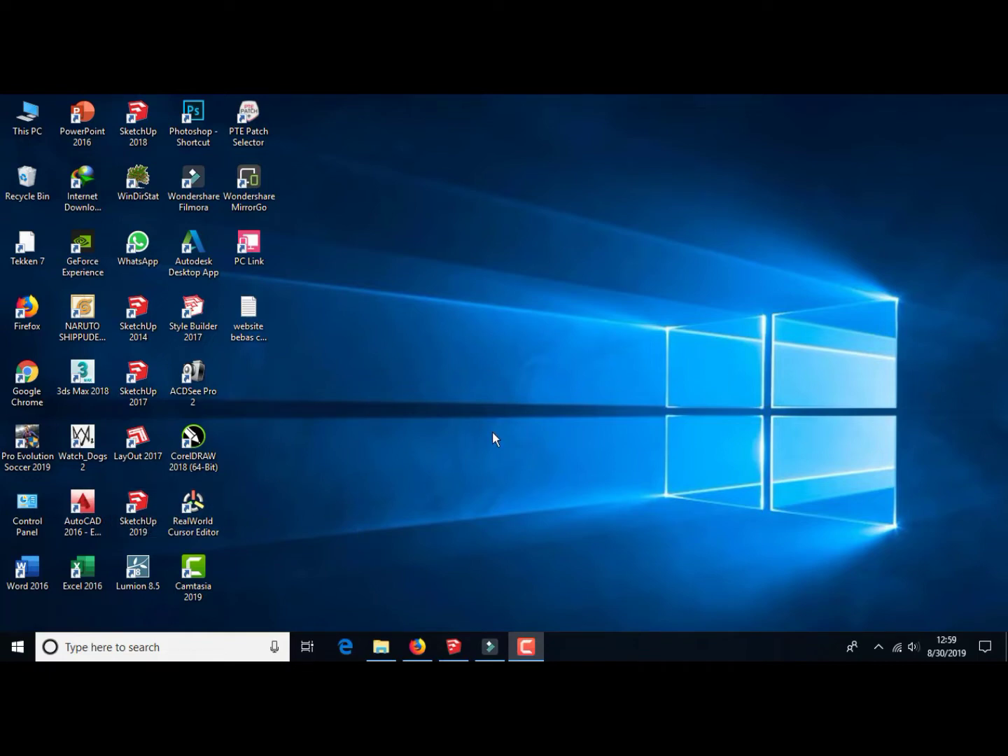
Launch SketchUp 2019 and open the recent model 'Ruang Direktur 1 render'
double_click(148, 509)
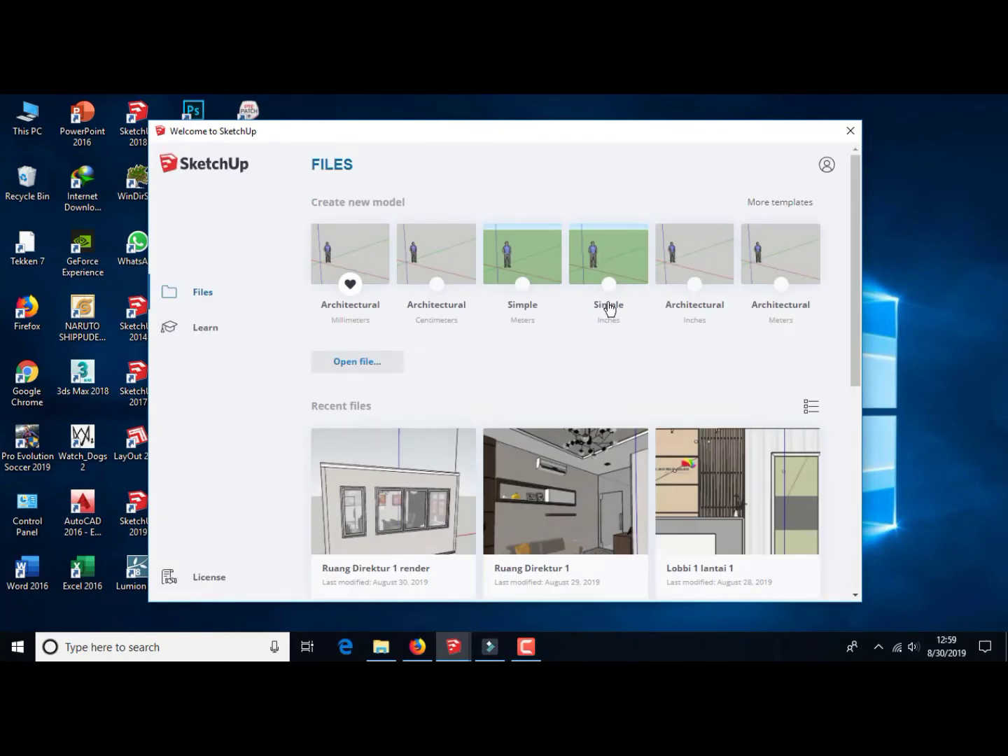
click(416, 515)
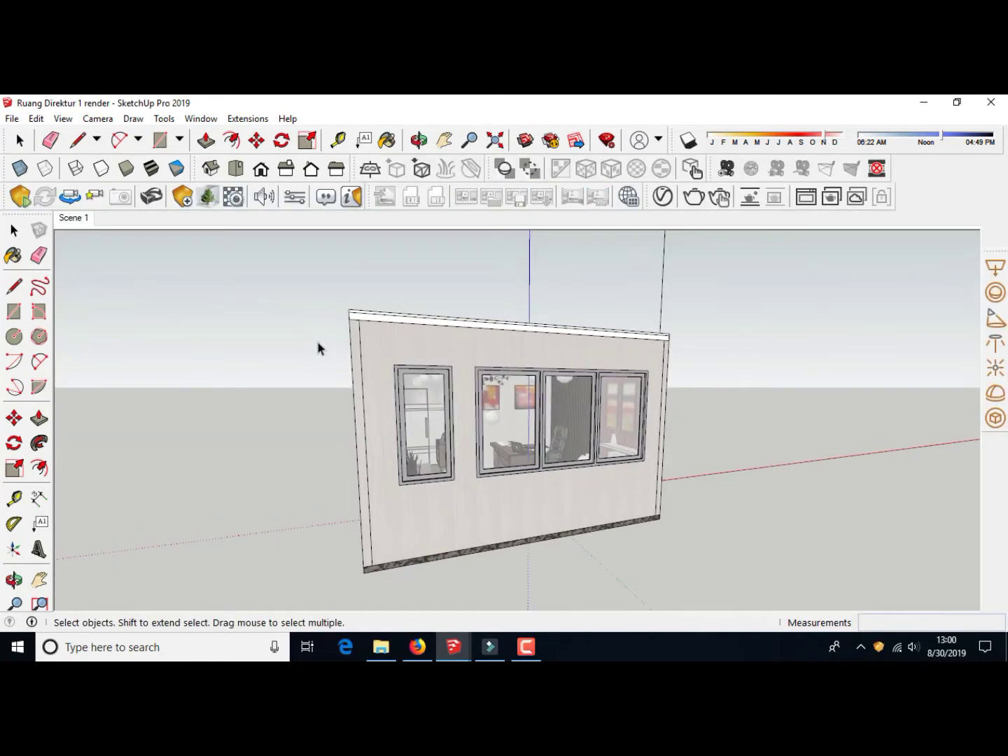
Orbit and pan to face the building's windowed wall, dismissing the extension update notice
middle_drag(469, 382, 449, 435)
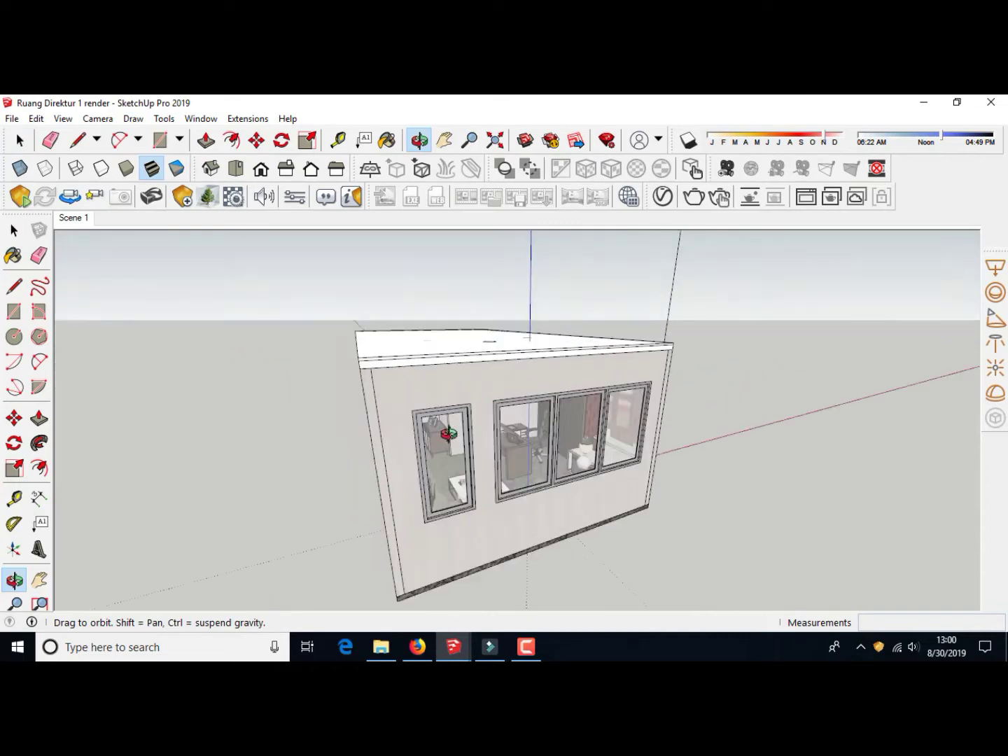
drag(448, 434, 448, 406)
click(445, 140)
drag(631, 421, 588, 392)
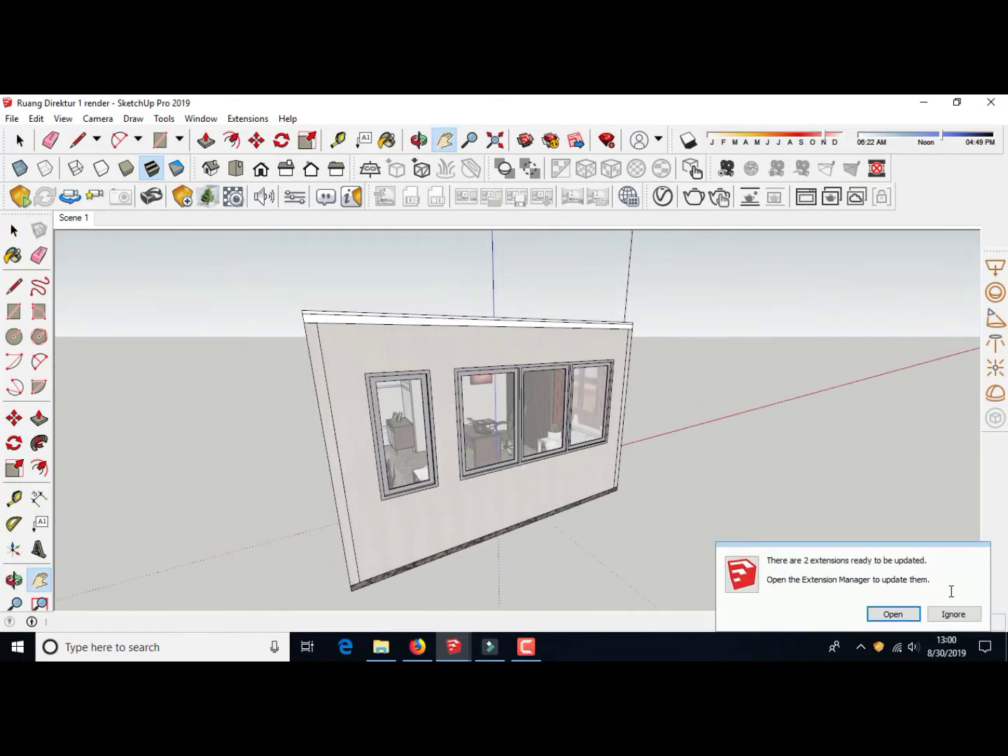
click(955, 614)
mouse_move(432, 392)
middle_down()
mouse_move(543, 388)
mouse_move(500, 403)
mouse_move(457, 400)
mouse_move(475, 387)
mouse_move(571, 417)
mouse_move(482, 420)
mouse_move(484, 400)
middle_up()
scroll(504, 404, up, 3)
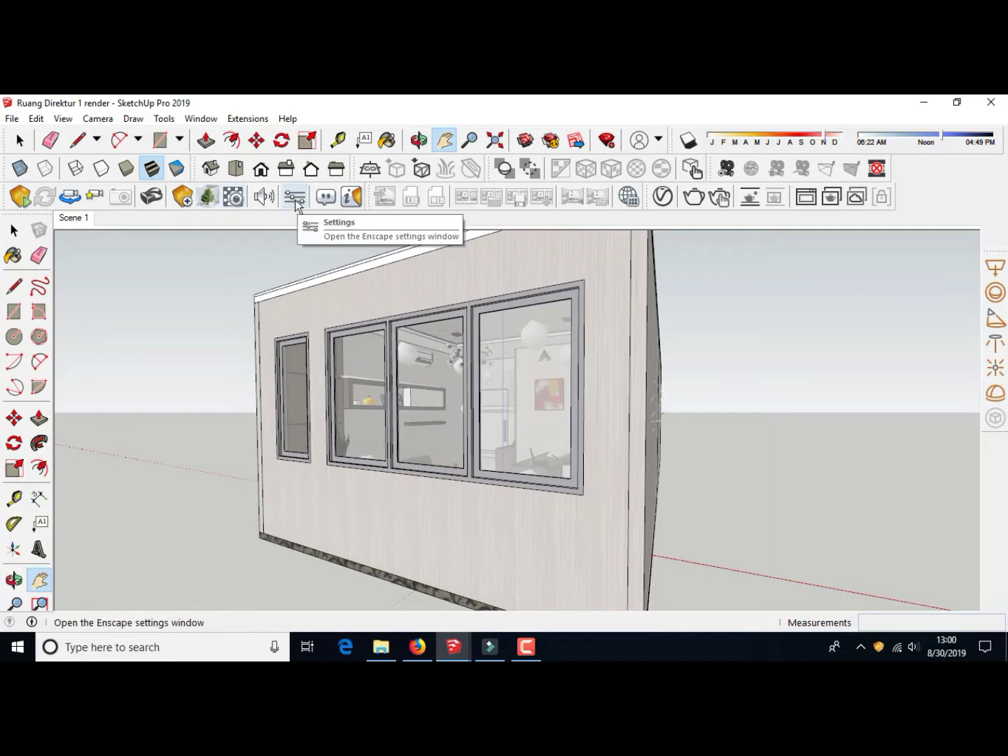
Zoom through the window into the office and orbit toward the desk and red patterned wall
middle_drag(448, 364, 511, 410)
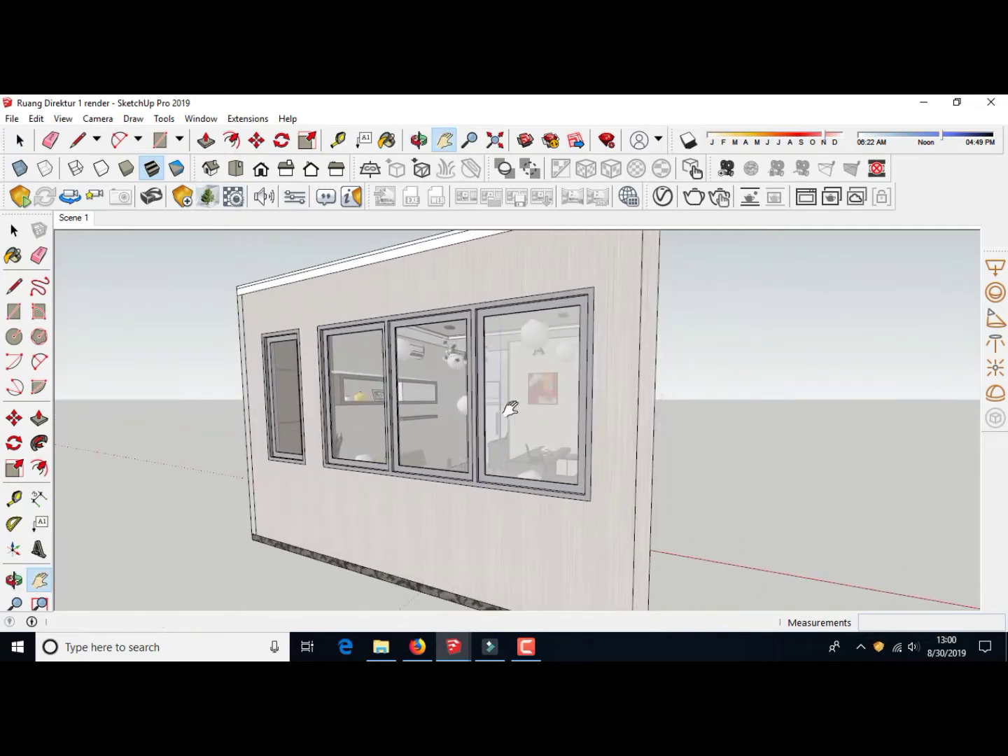
scroll(512, 410, up, 2)
scroll(449, 410, up, 1)
scroll(463, 407, up, 1)
scroll(468, 412, up, 2)
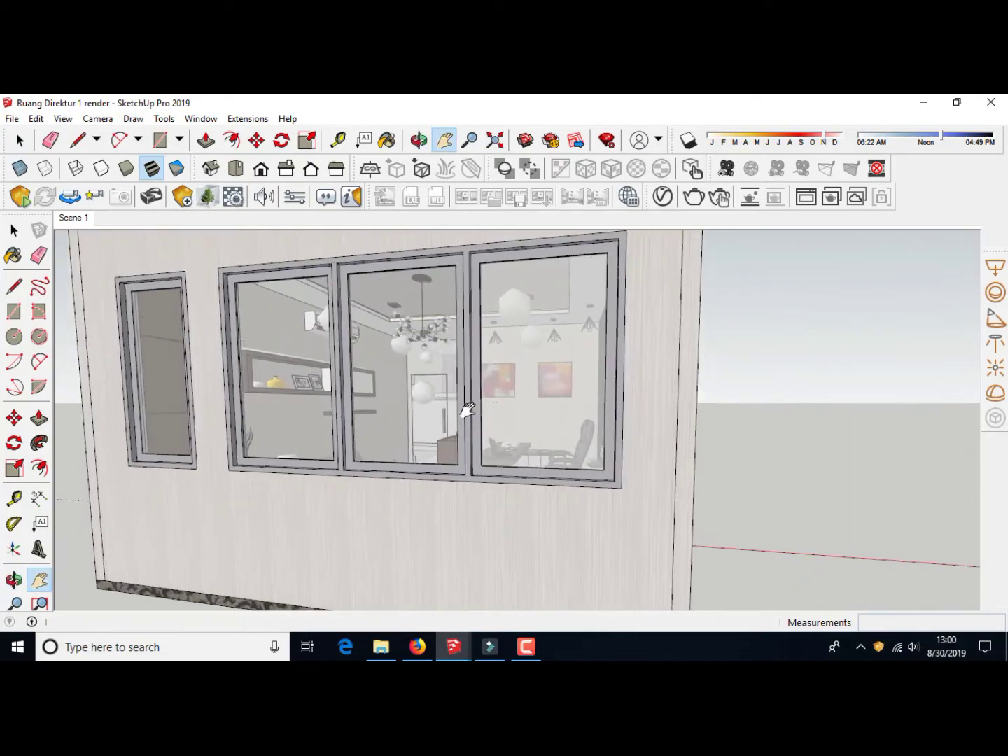
scroll(420, 420, up, 2)
scroll(412, 420, up, 2)
scroll(412, 421, up, 2)
scroll(410, 427, up, 1)
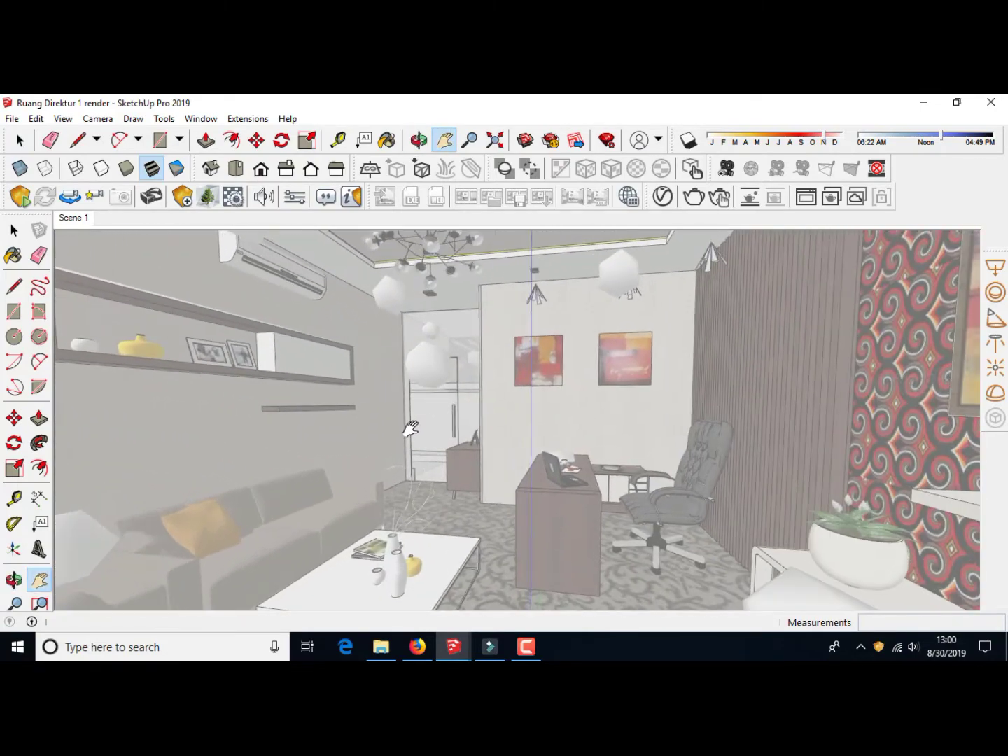
scroll(412, 430, up, 3)
mouse_move(414, 434)
middle_down()
mouse_move(500, 431)
mouse_move(420, 426)
mouse_move(450, 421)
mouse_move(547, 418)
mouse_move(457, 396)
mouse_move(564, 399)
mouse_move(560, 424)
middle_up()
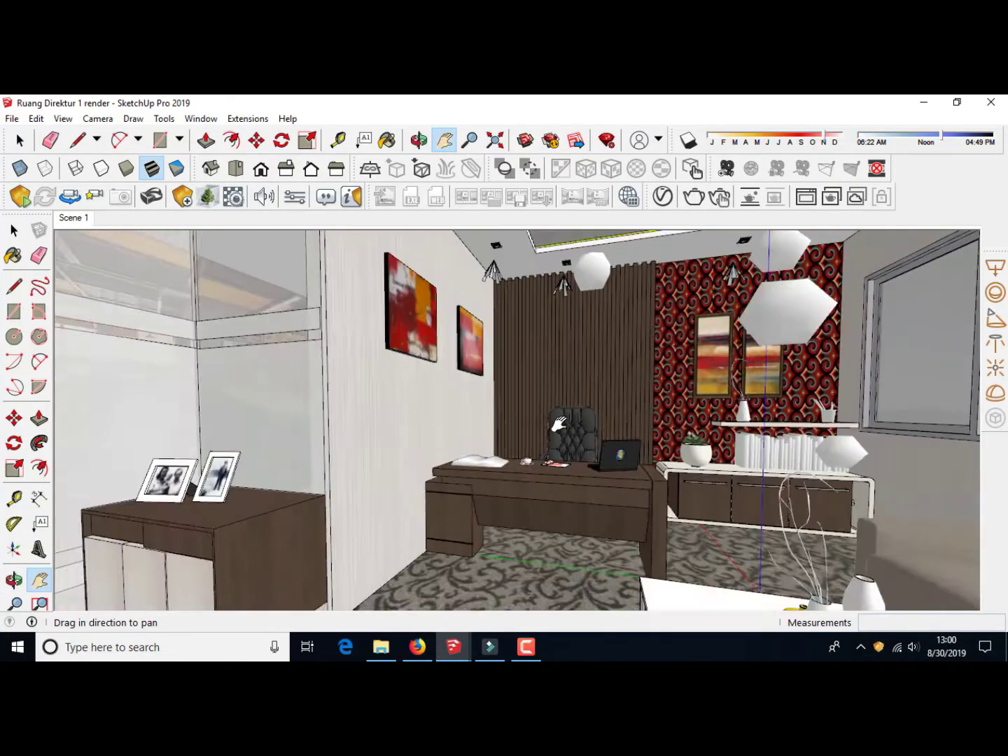
scroll(559, 425, up, 3)
scroll(559, 420, down, 3)
mouse_move(559, 416)
middle_down()
mouse_move(561, 406)
mouse_move(535, 421)
mouse_move(555, 420)
middle_up()
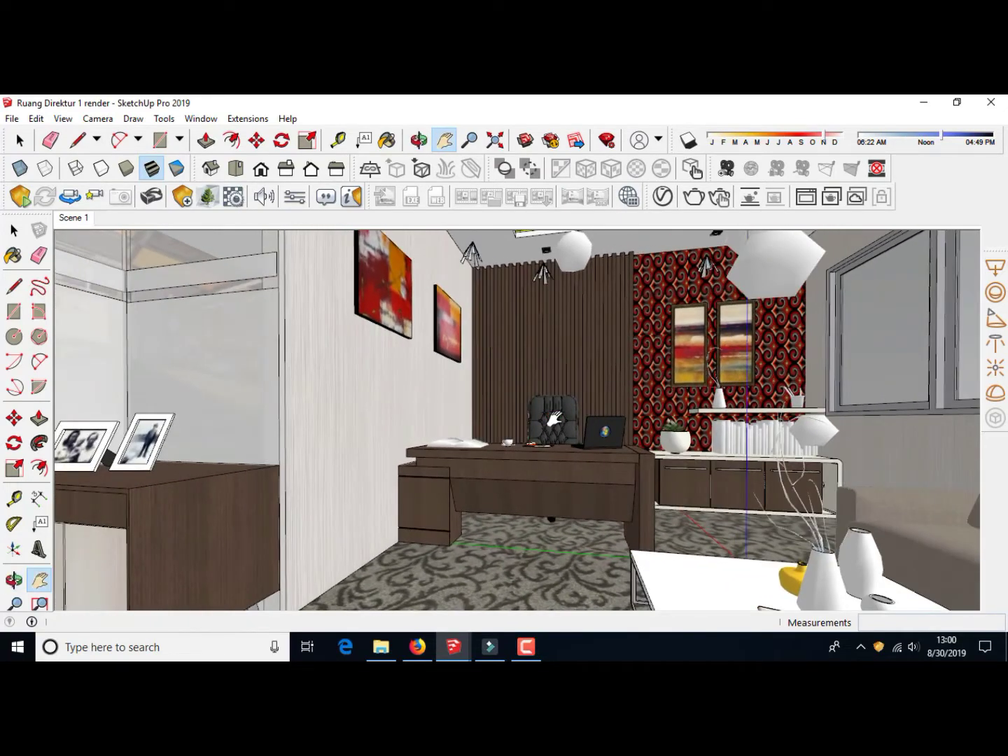
drag(554, 420, 532, 412)
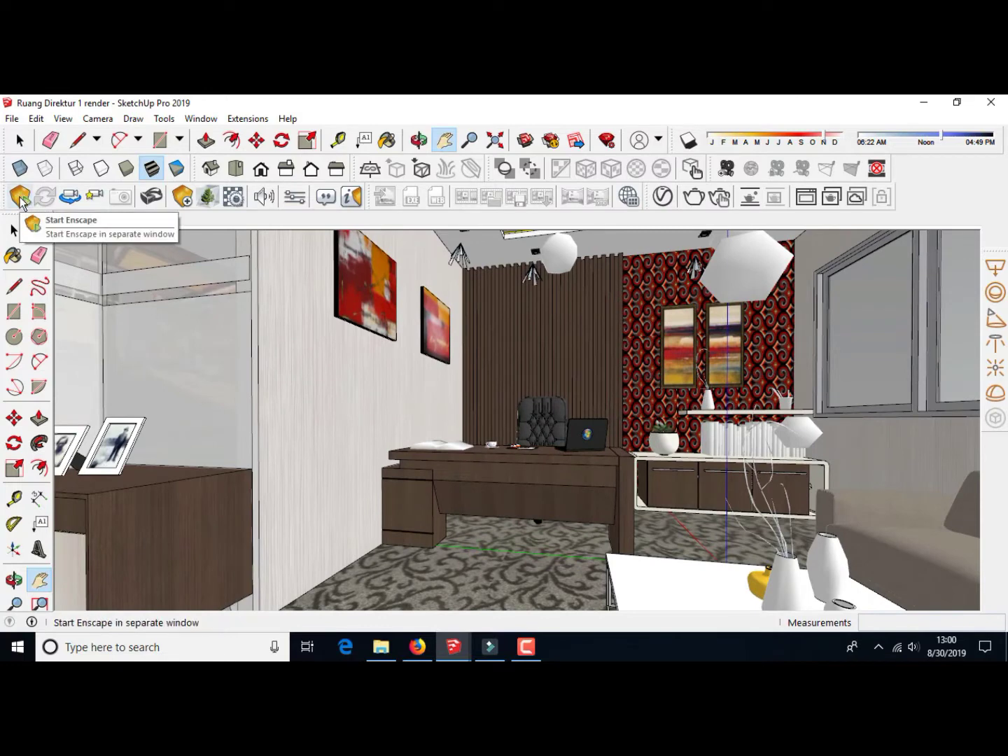
Launch the Enscape live render of the office, then minimize the Enscape window
click(20, 199)
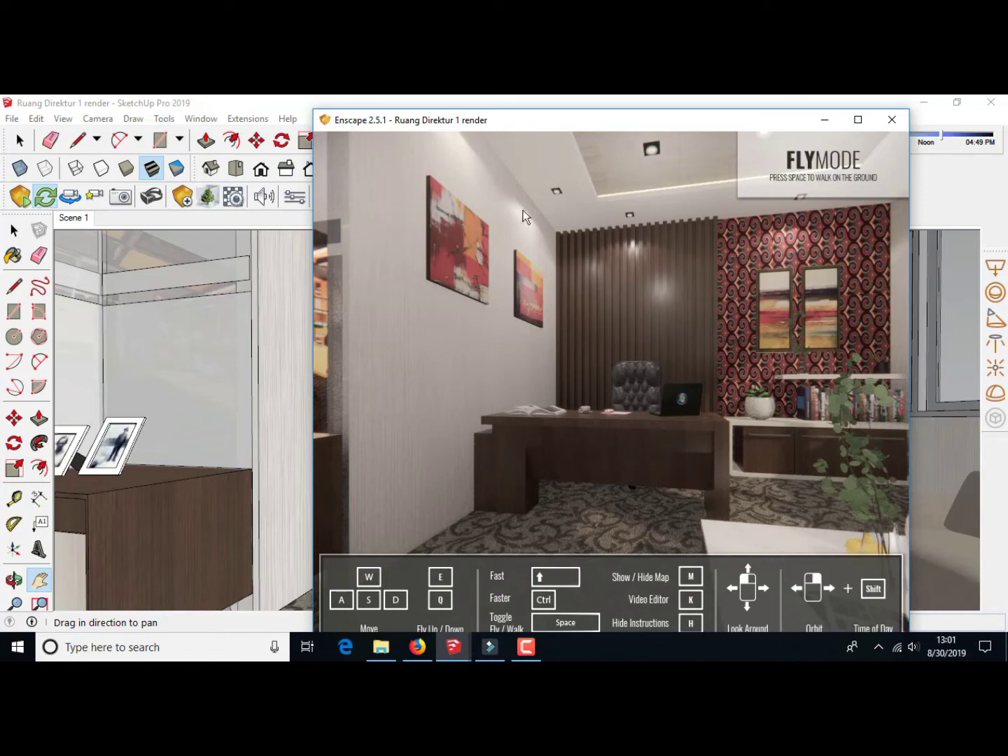
click(823, 124)
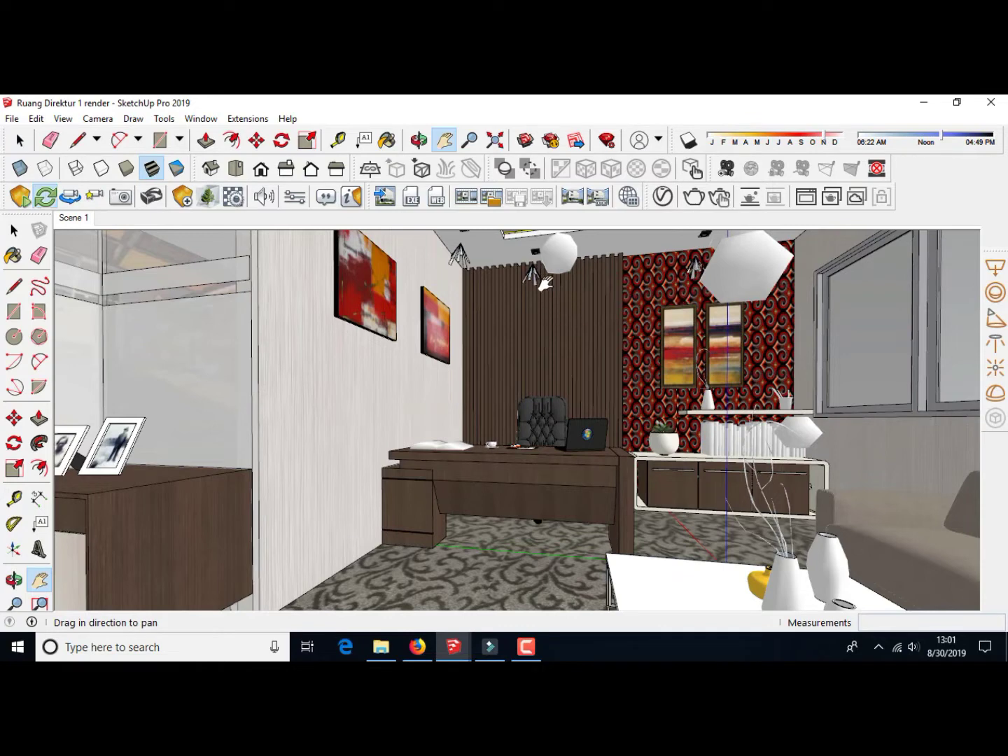
click(185, 203)
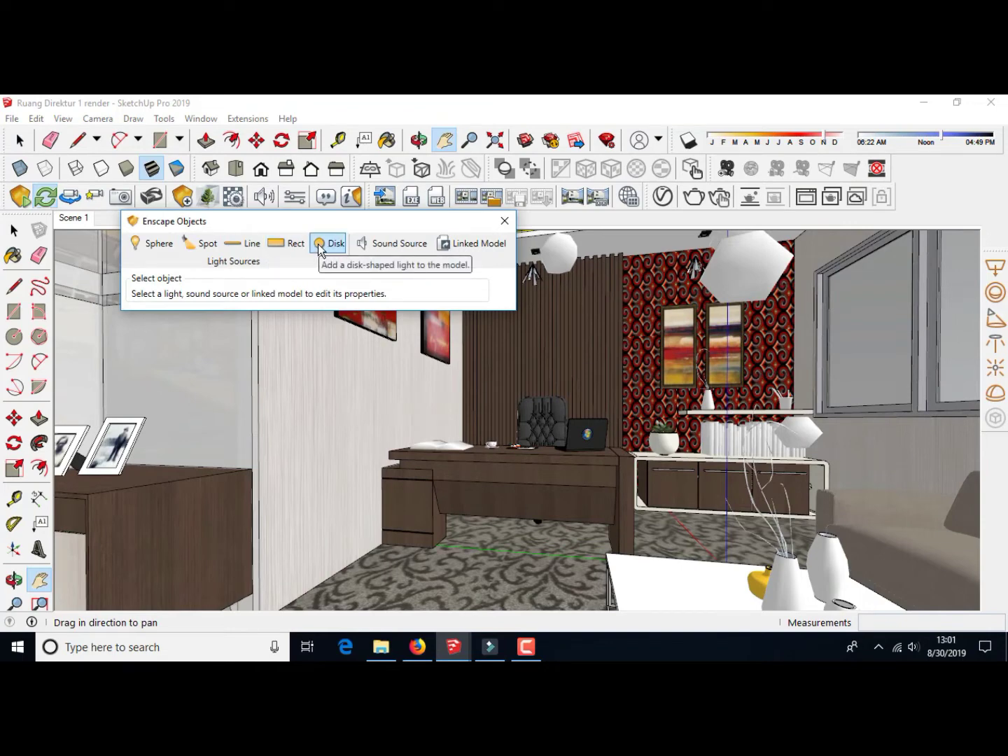
click(143, 243)
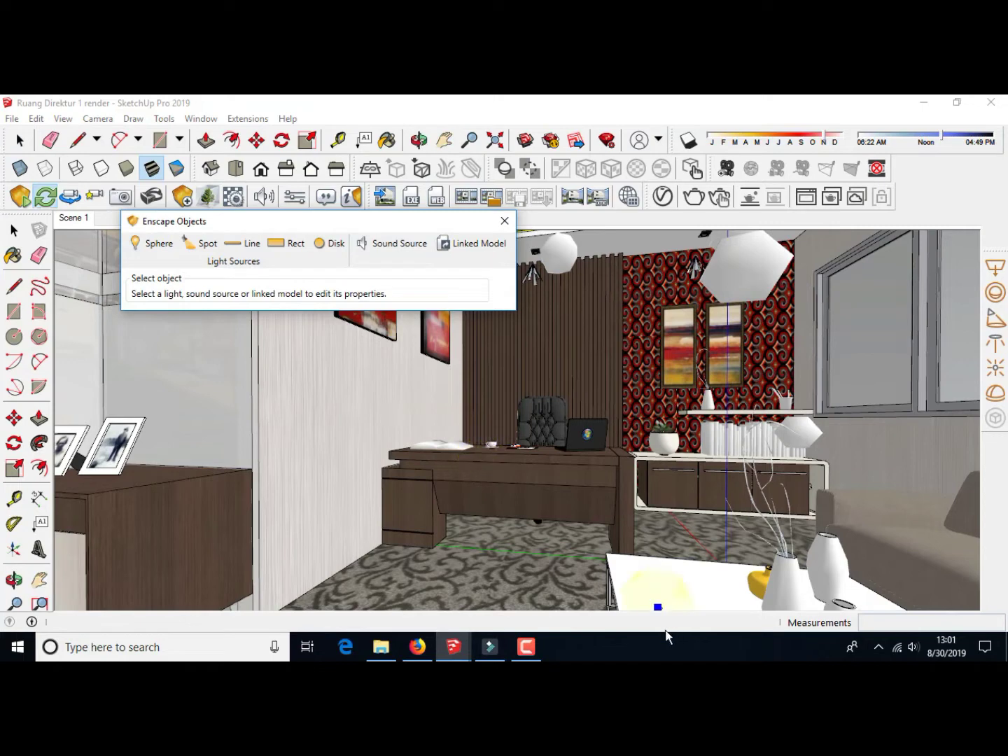
click(651, 583)
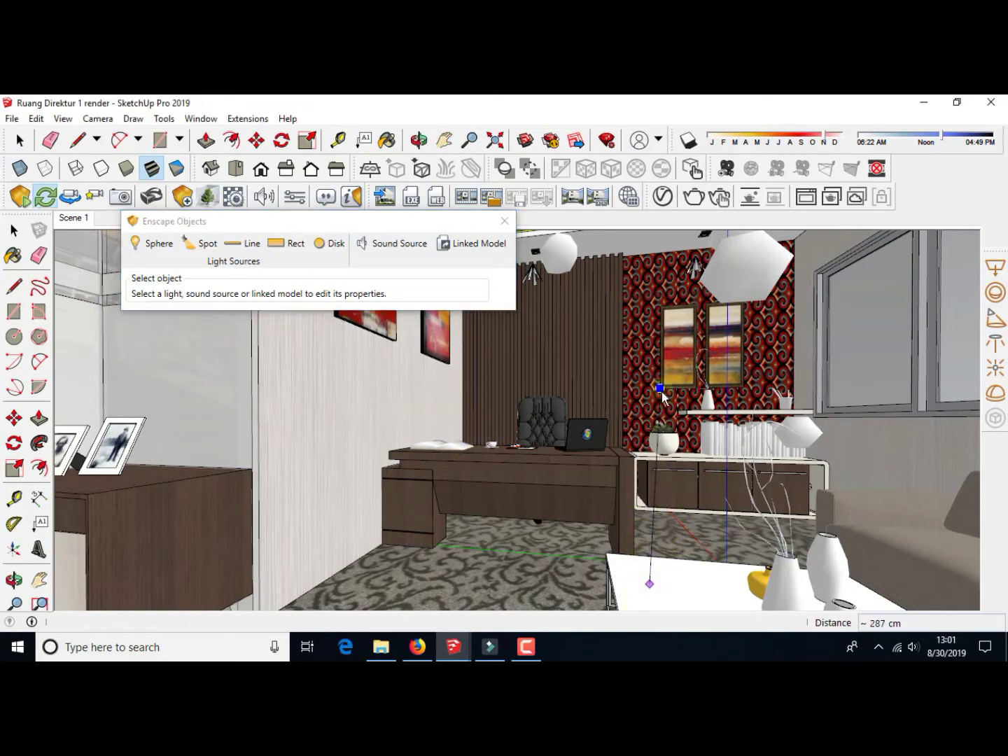
click(645, 351)
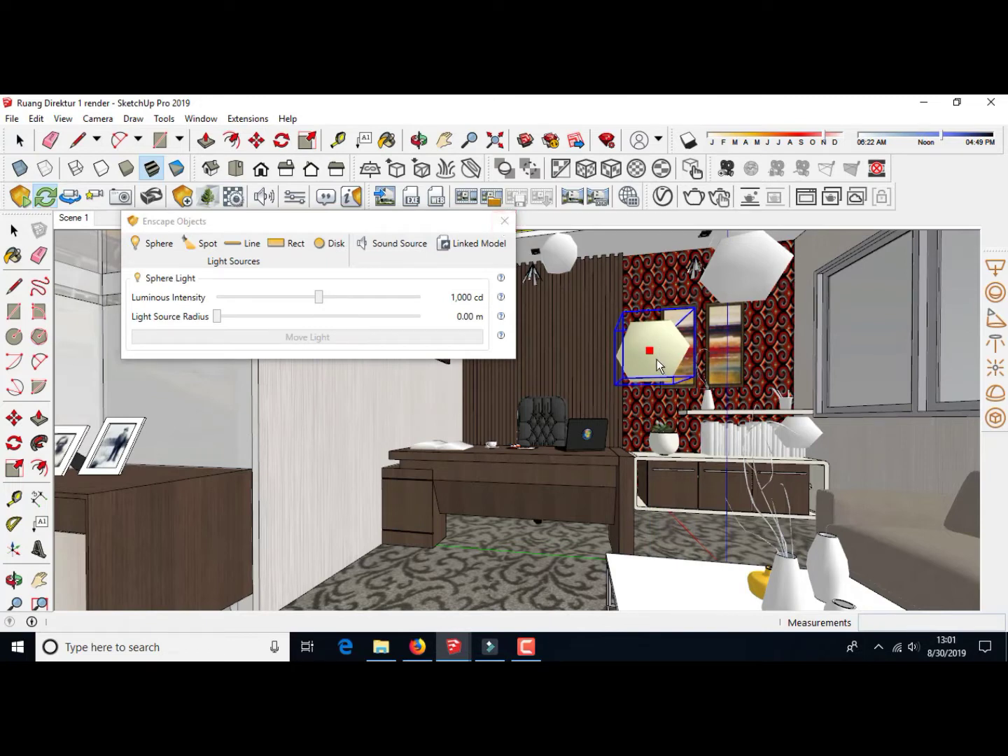
key(Delete)
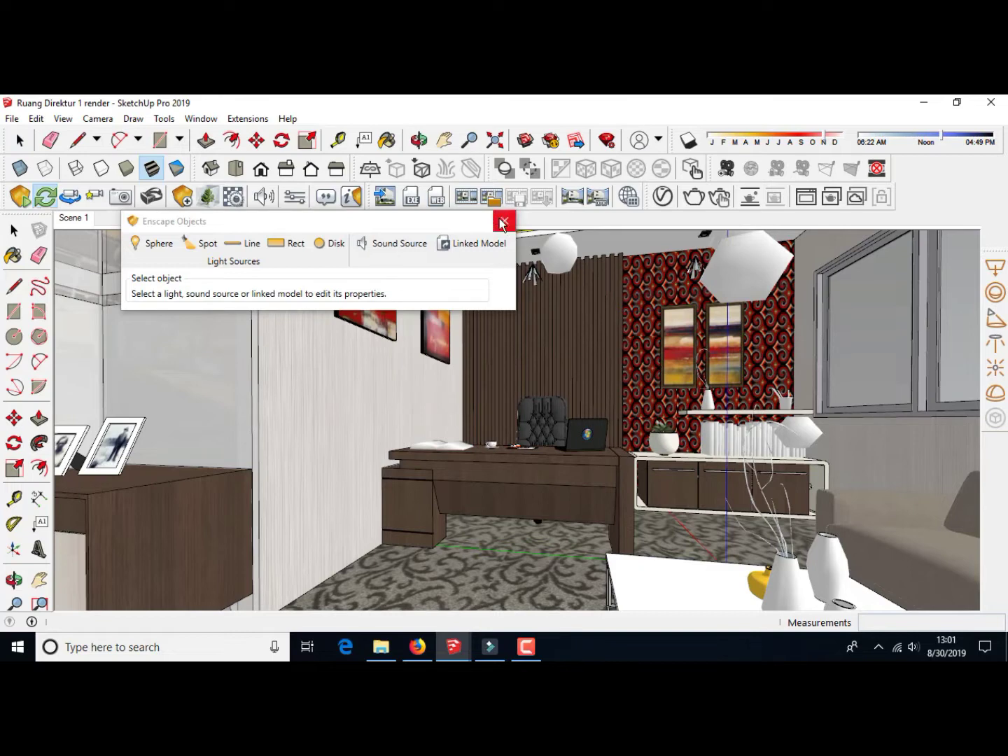
click(505, 222)
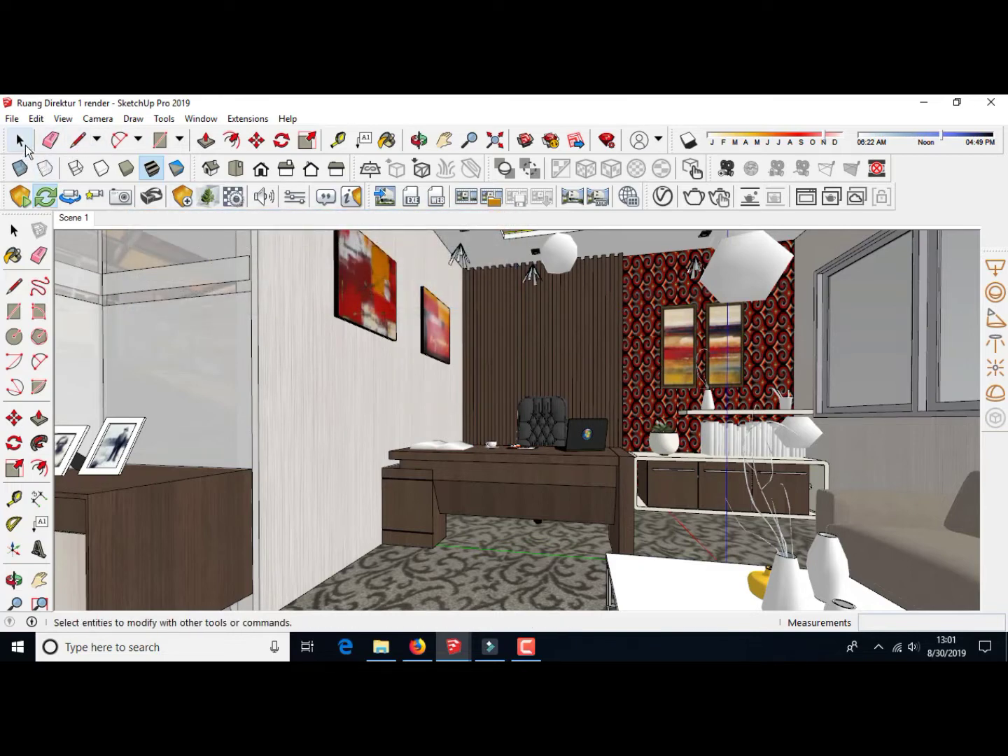
click(21, 140)
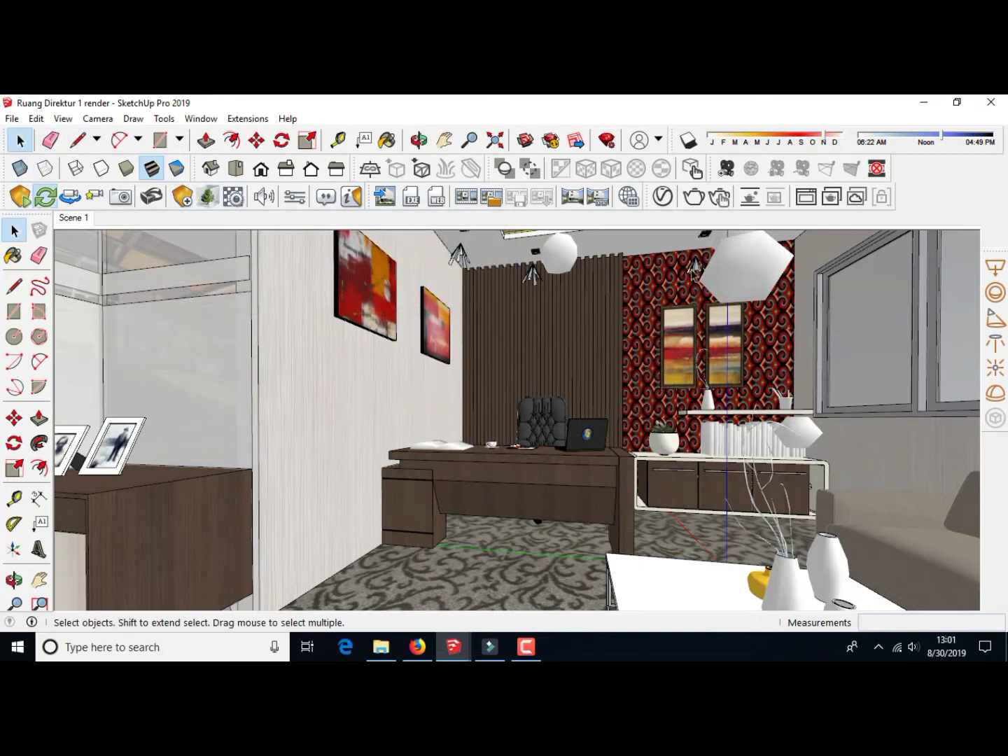
click(184, 197)
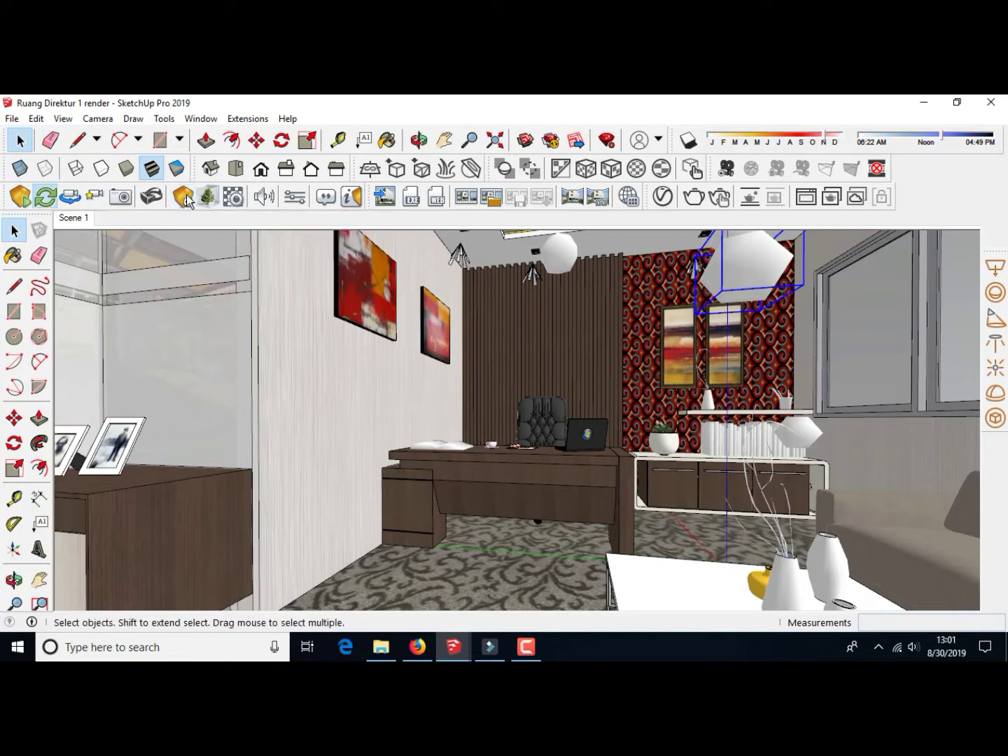
drag(233, 204, 316, 203)
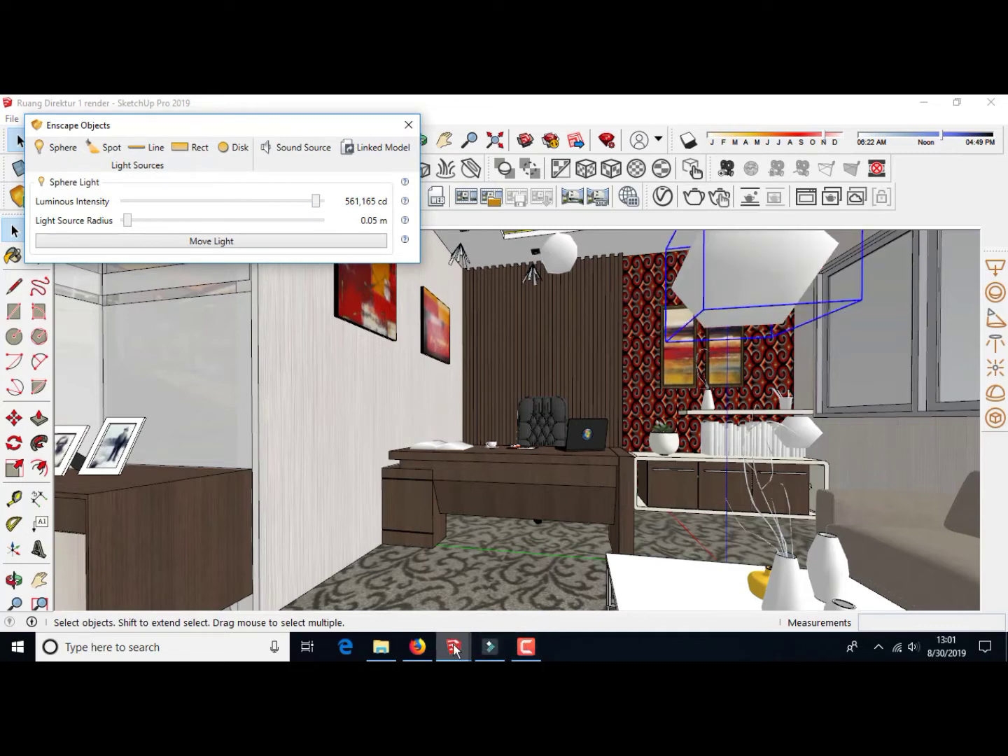
mouse_move(526, 647)
click(514, 588)
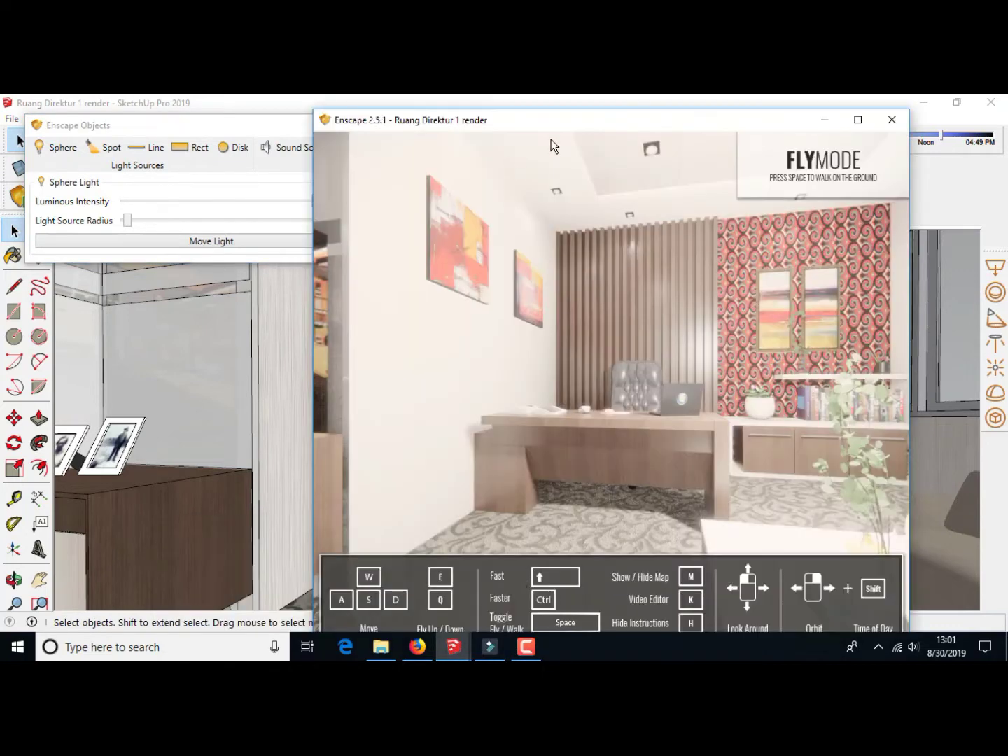
drag(272, 129, 217, 136)
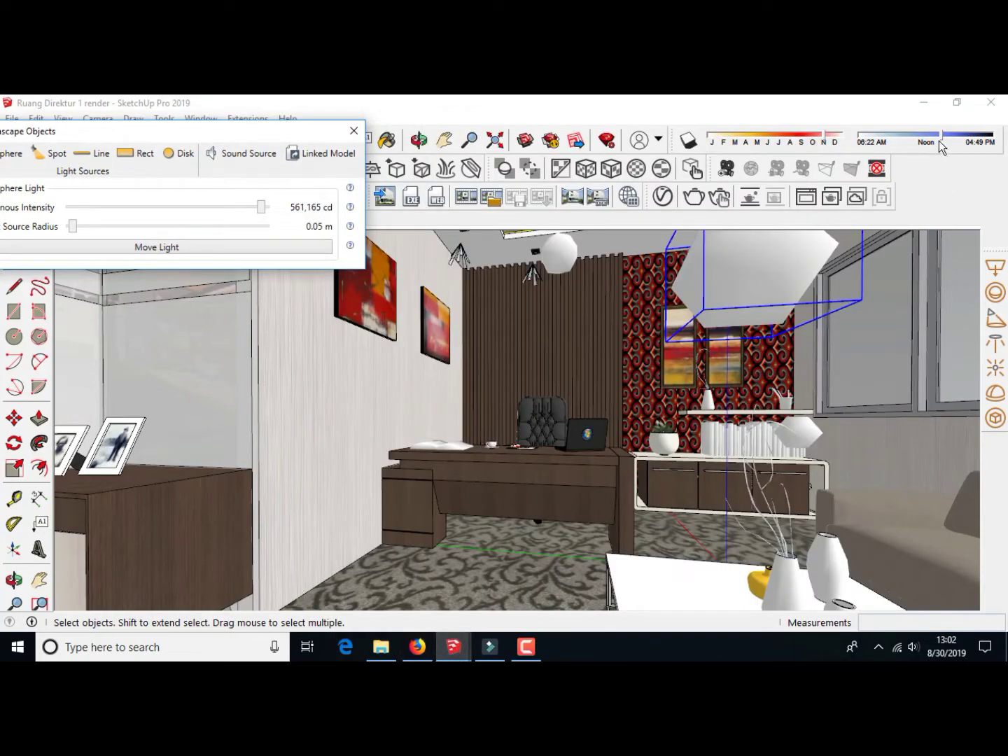
Arrange the SketchUp and Enscape windows side by side, SketchUp on the left
click(957, 103)
click(693, 127)
drag(696, 126, 803, 102)
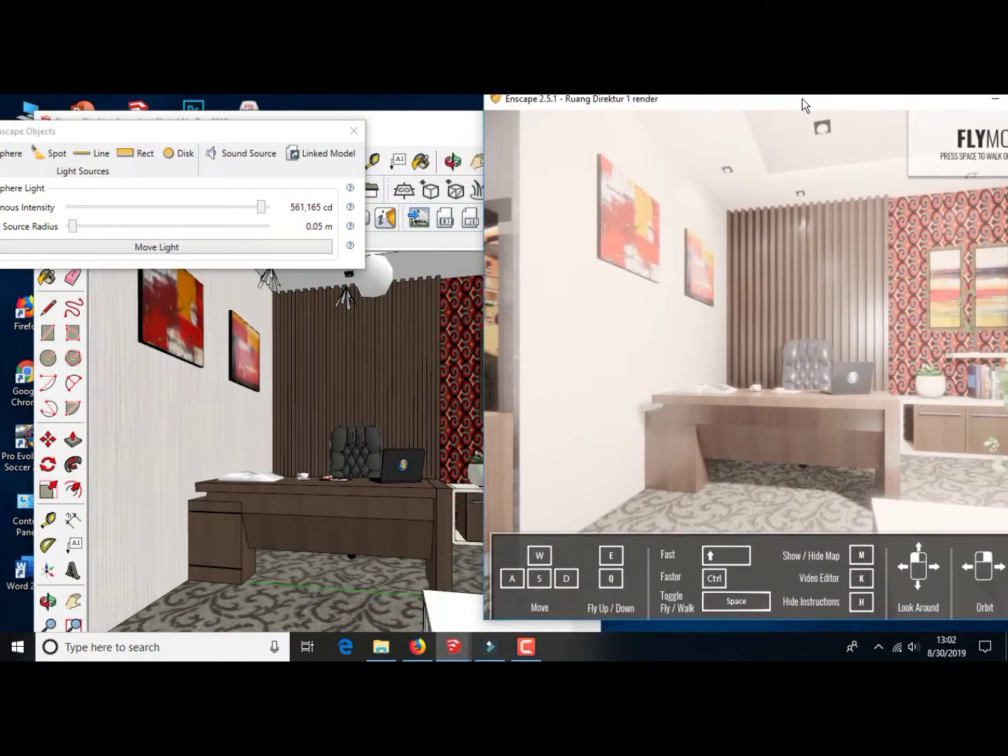
click(449, 118)
drag(390, 117, 388, 110)
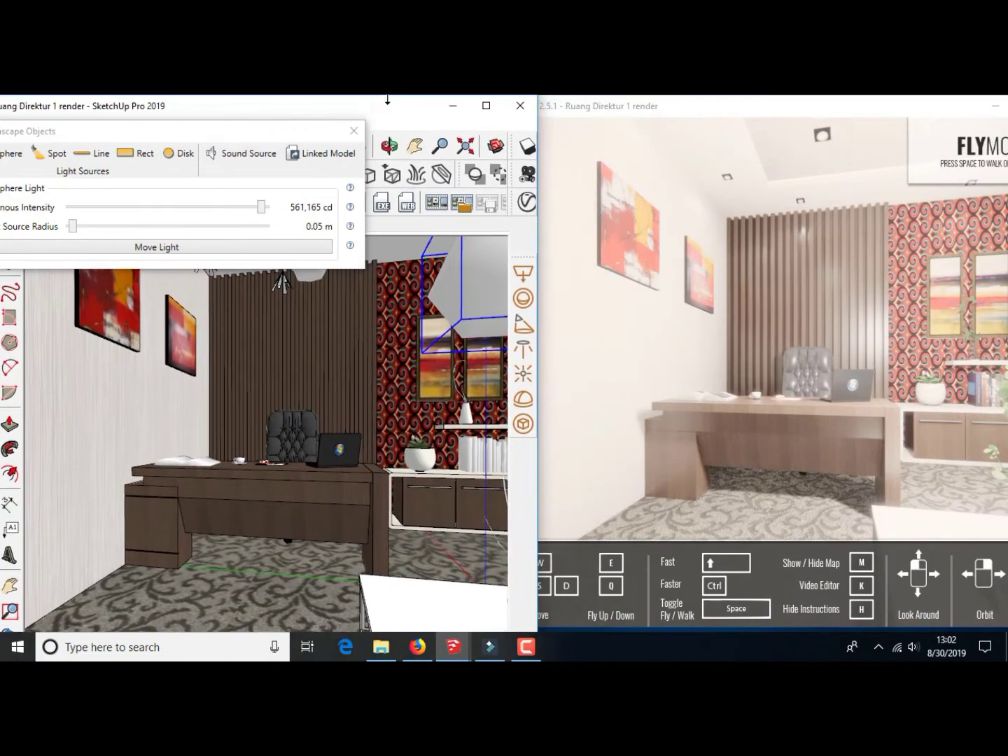
drag(534, 157, 486, 157)
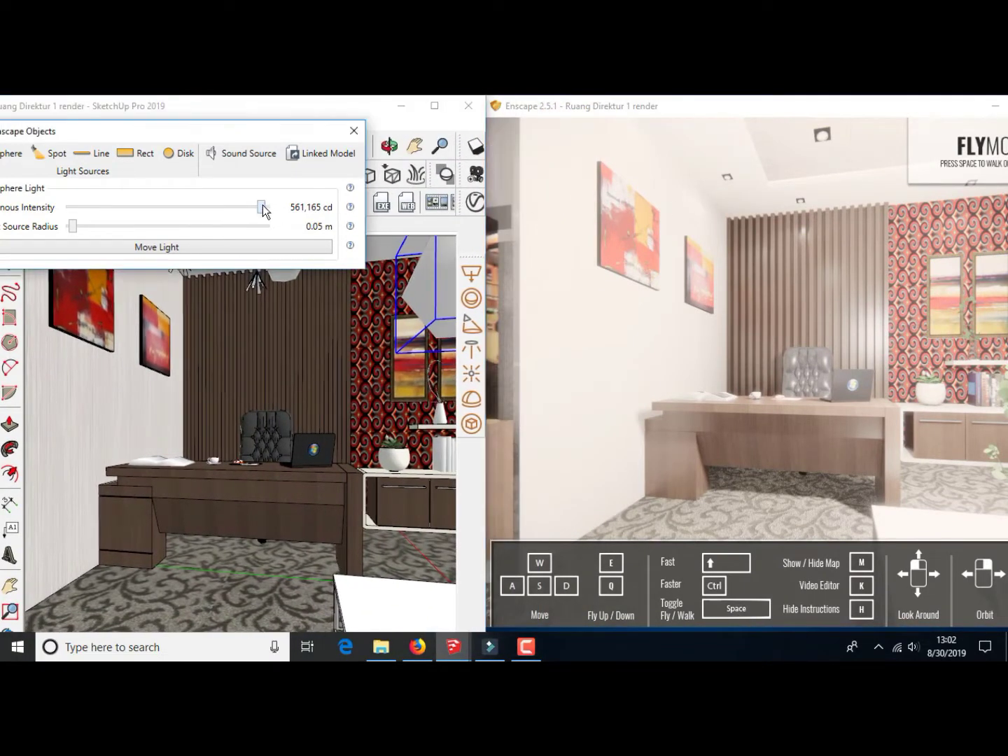
Dim the sphere light to 1 cd, then raise it to about 2,072 cd
drag(262, 206, 47, 213)
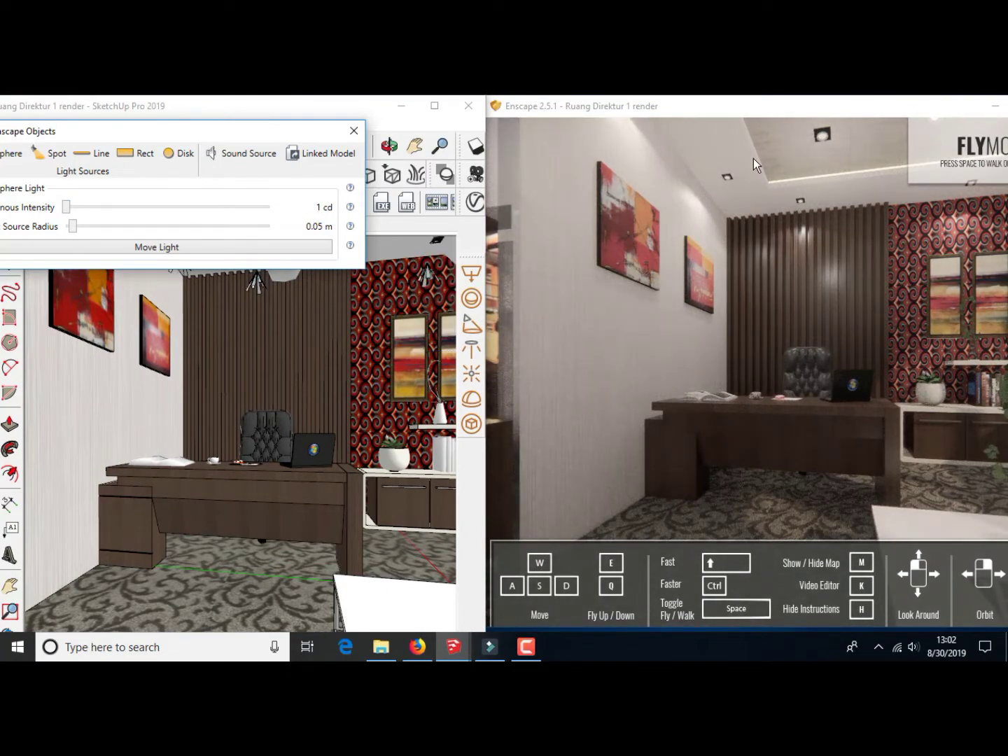
drag(723, 106, 694, 106)
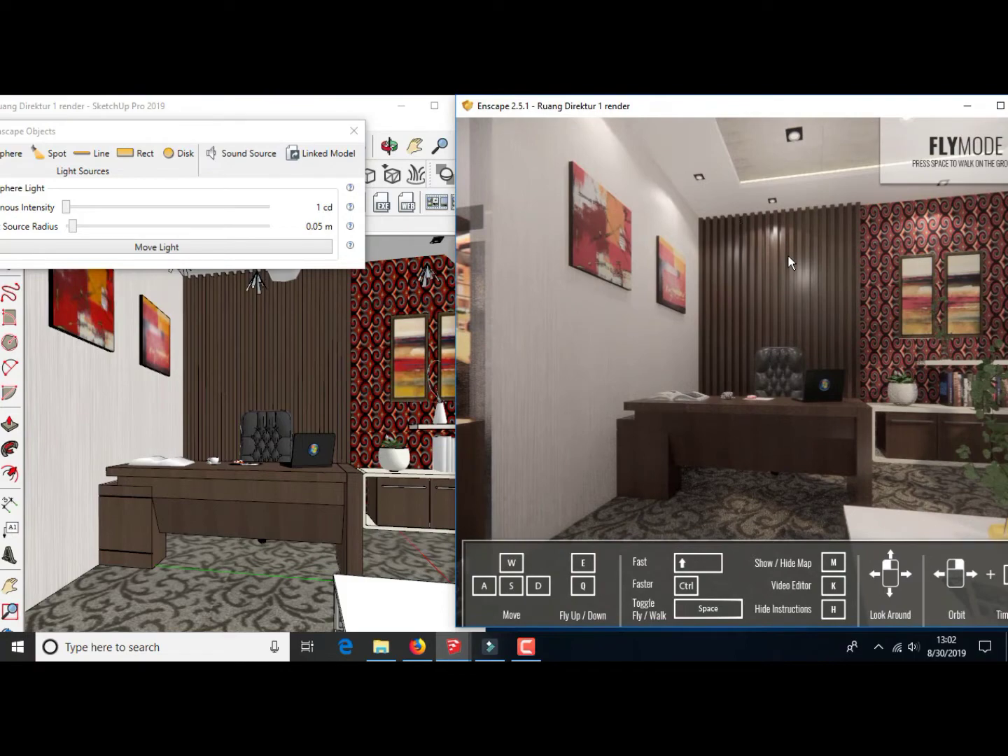
drag(788, 254, 777, 255)
key(s)
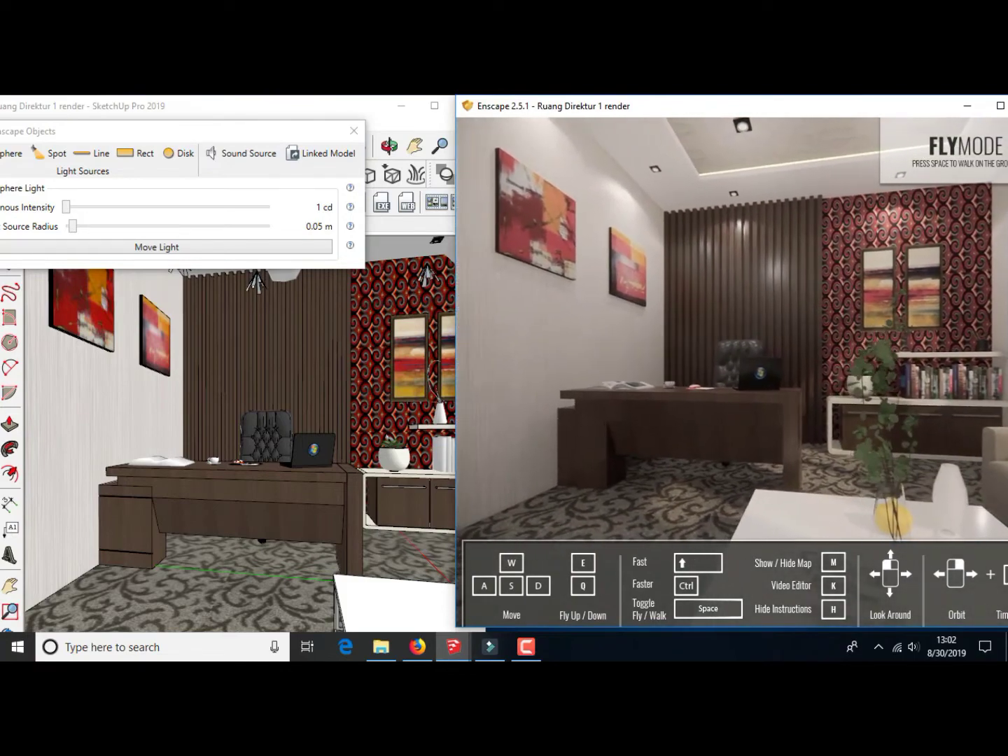
click(66, 207)
mouse_move(66, 207)
mouse_down()
mouse_move(209, 207)
mouse_move(177, 207)
mouse_up()
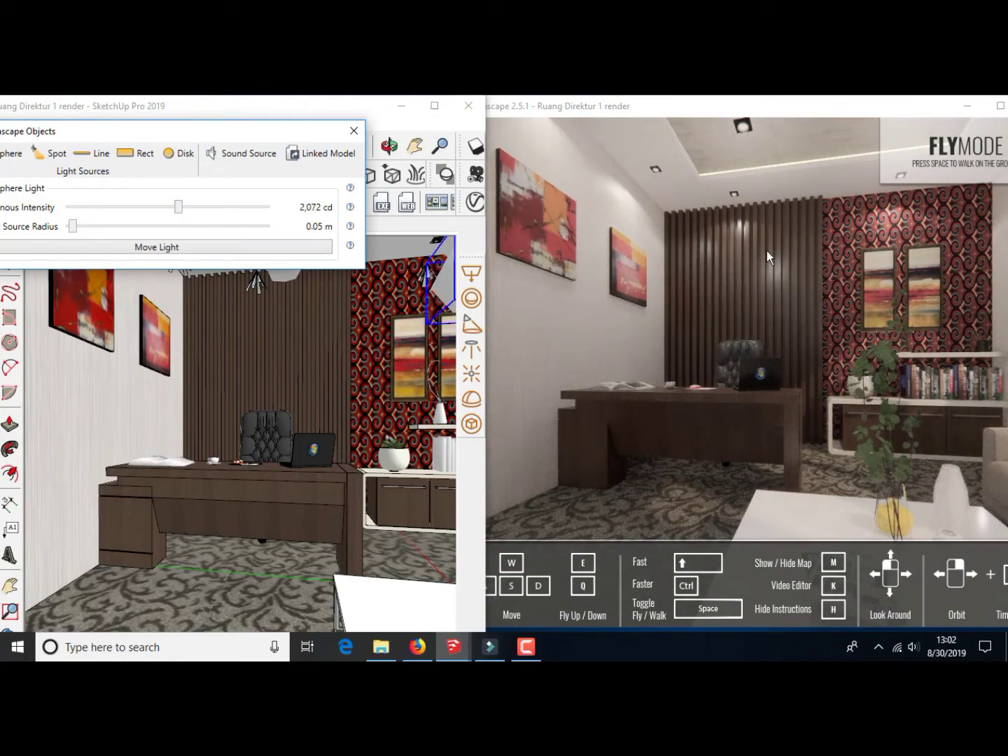
Close the Enscape light settings and bring the Enscape render in front of maximized SketchUp
click(354, 131)
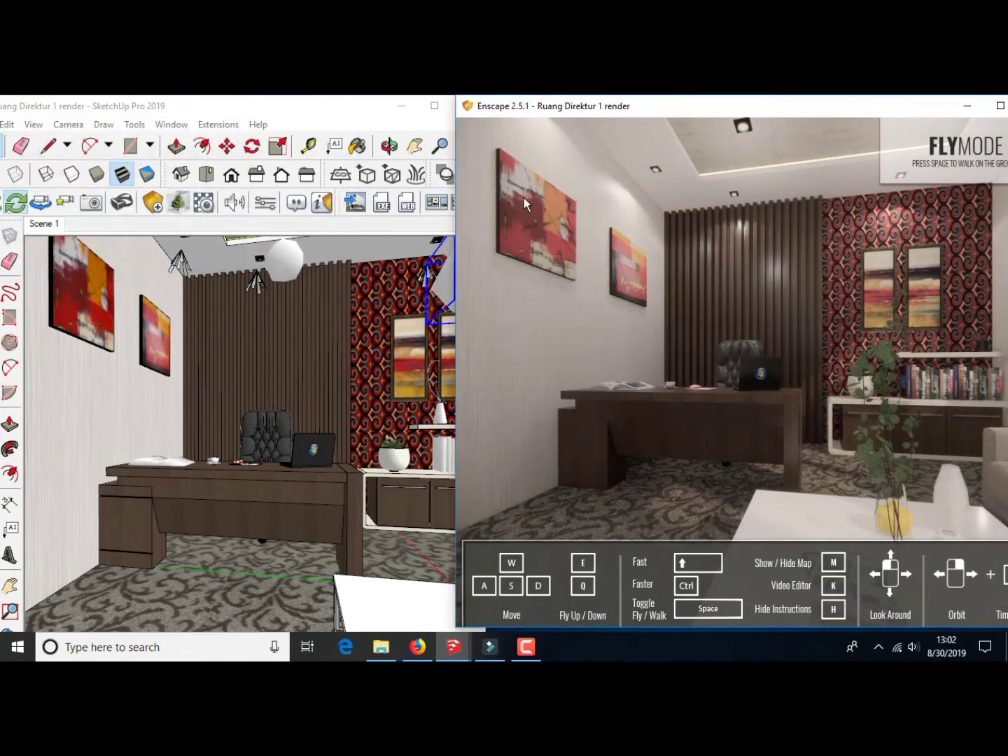
drag(527, 107, 495, 116)
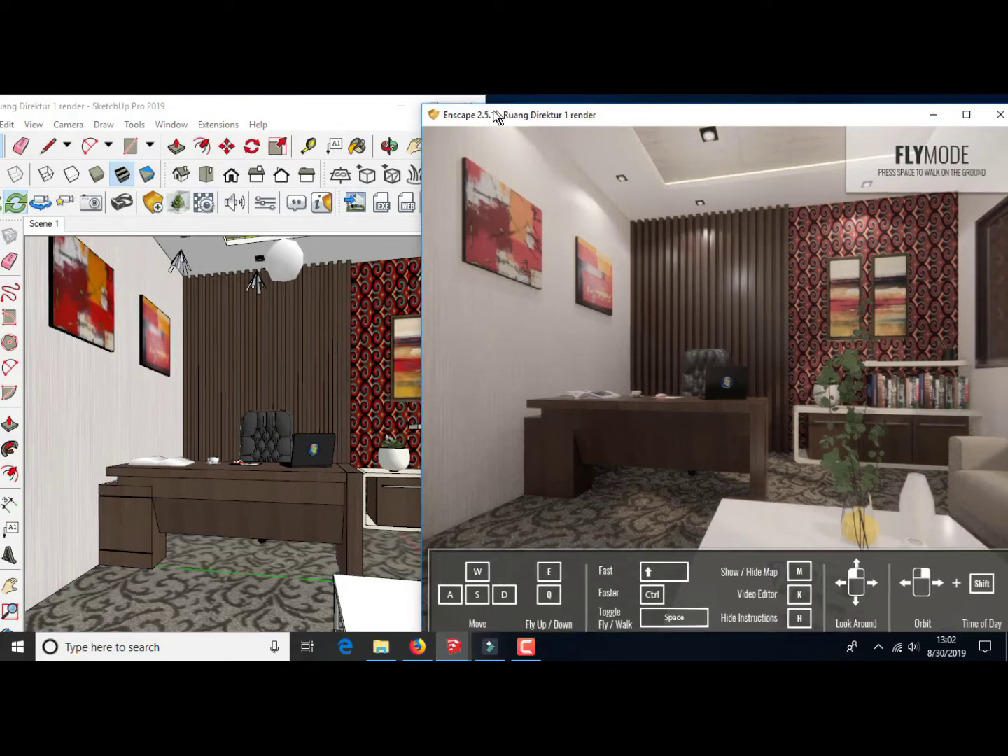
click(967, 115)
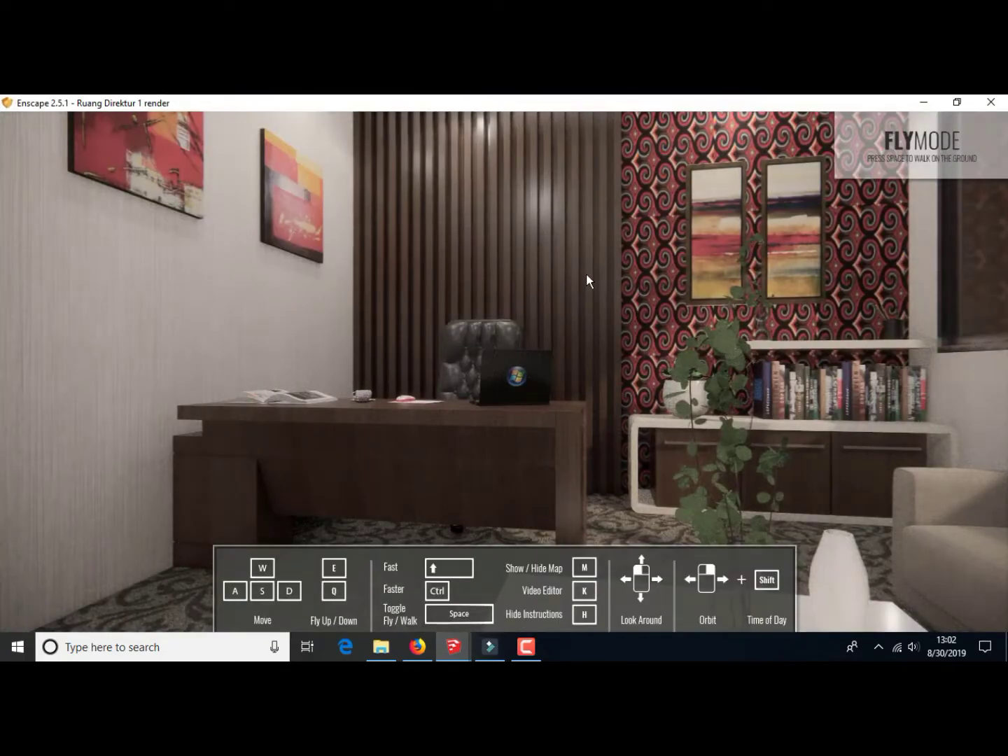
click(958, 102)
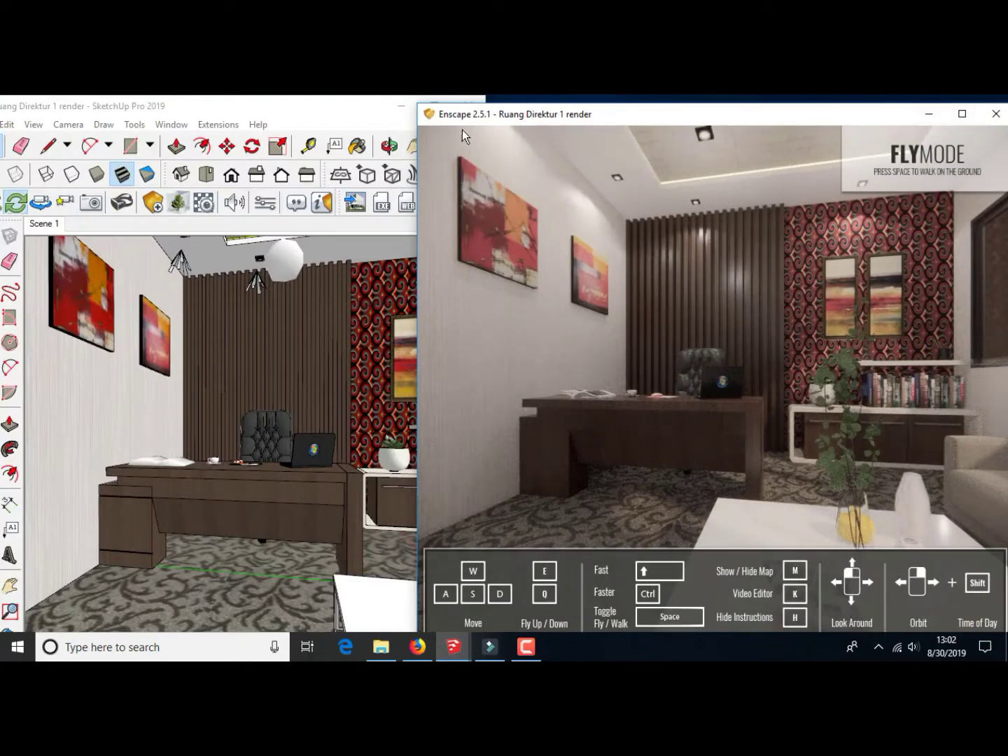
click(358, 111)
click(434, 105)
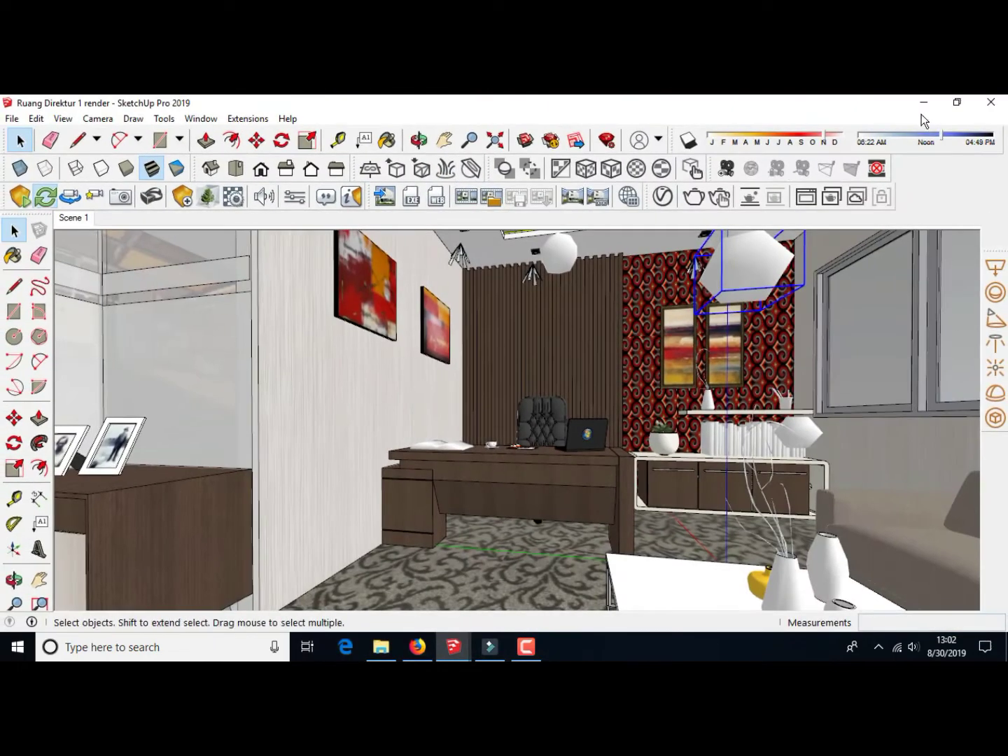
mouse_move(454, 647)
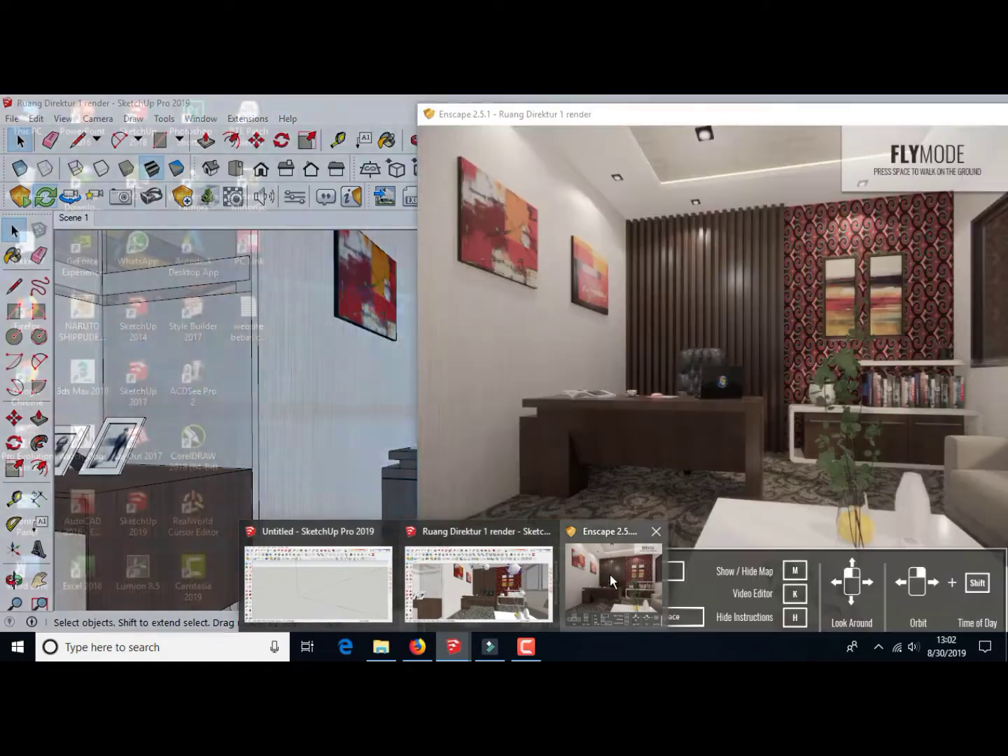
click(610, 575)
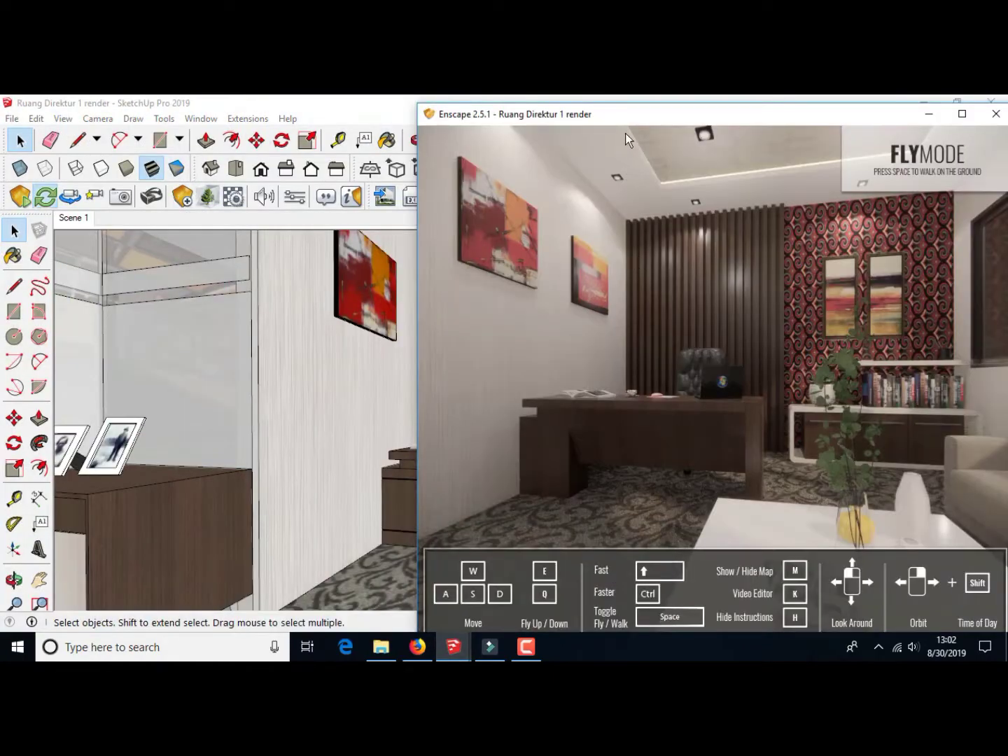
Move the Enscape camera with scroll, drag and W/S/A/D keys to frame the desk and back wall
drag(620, 118, 561, 112)
scroll(631, 268, down, 1)
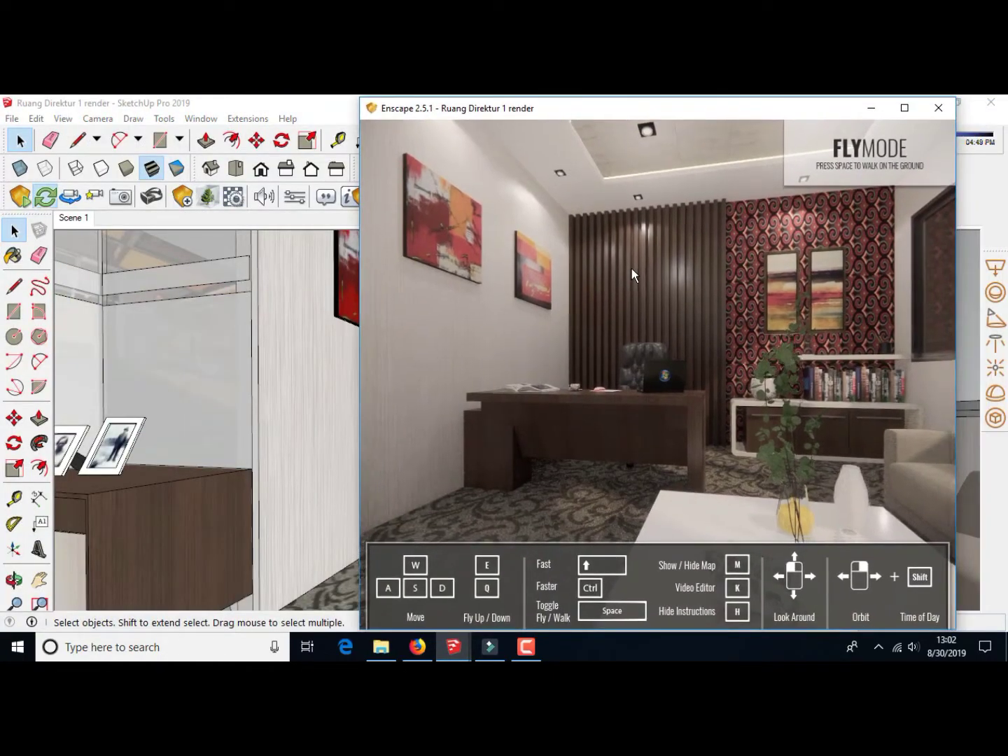
scroll(646, 294, down, 1)
scroll(646, 298, down, 1)
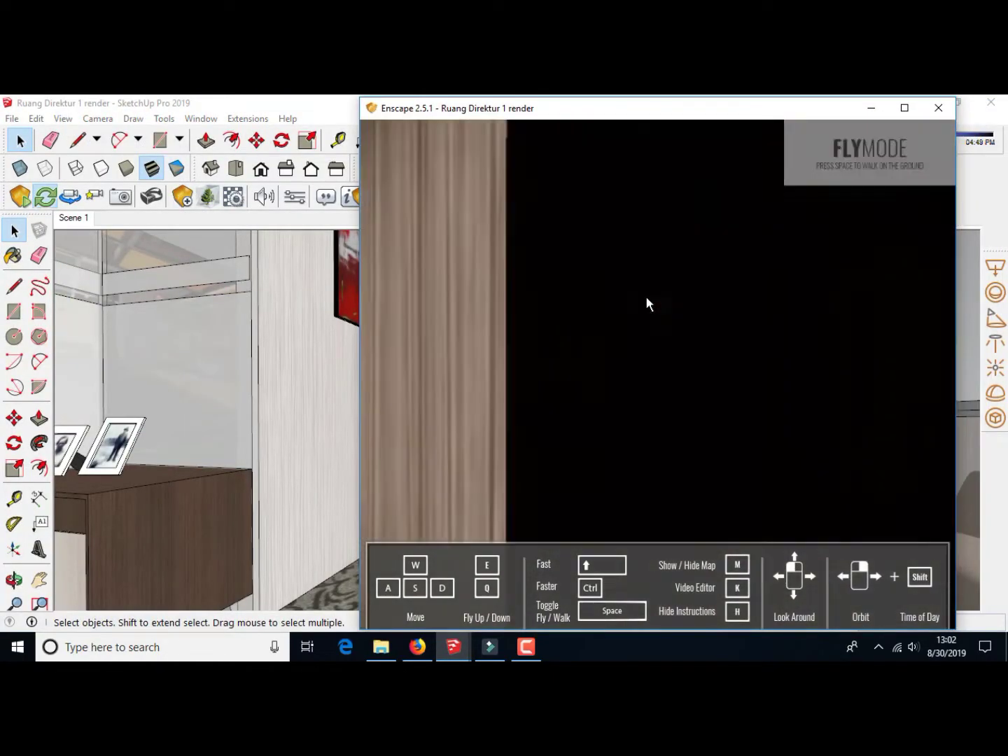
scroll(647, 303, up, 1)
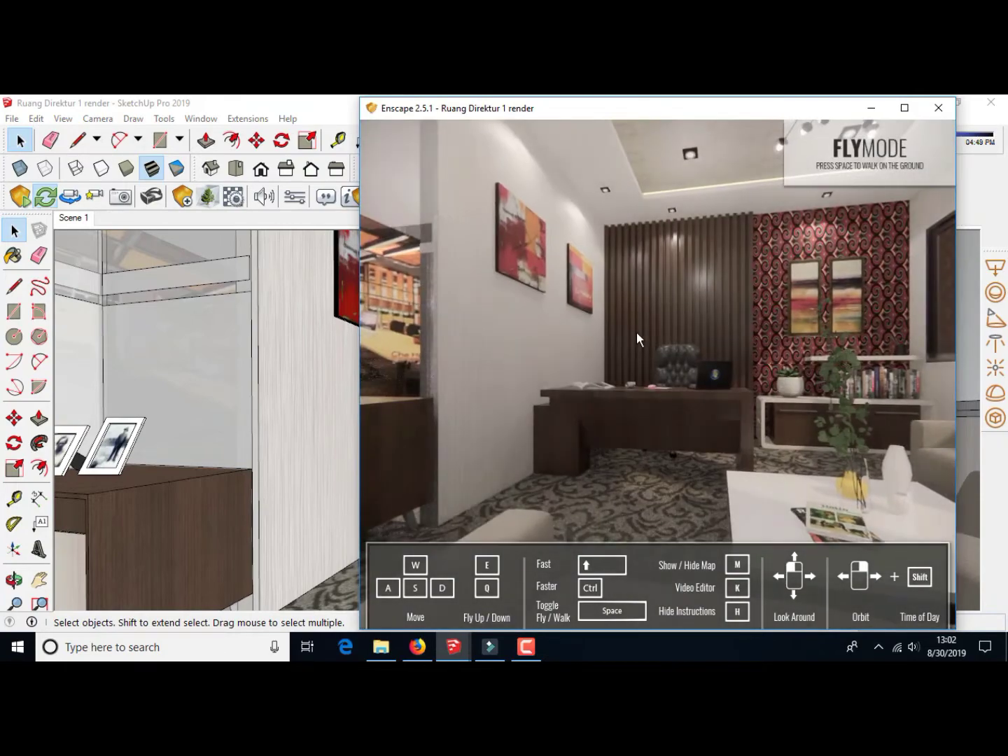
middle_drag(637, 332, 700, 335)
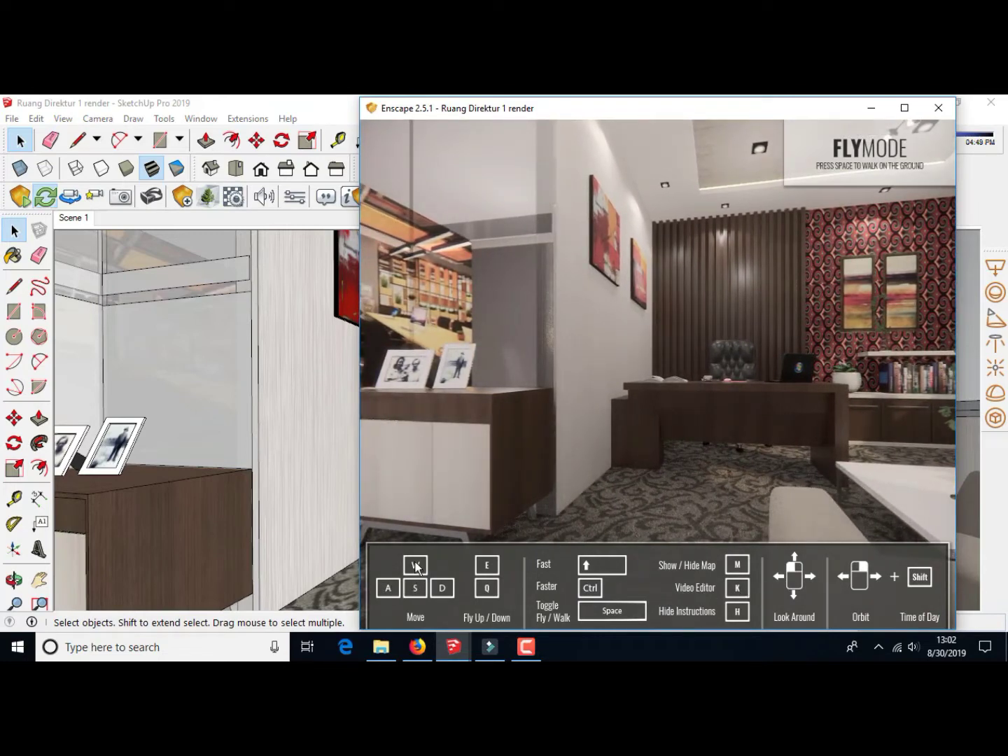
key(w)
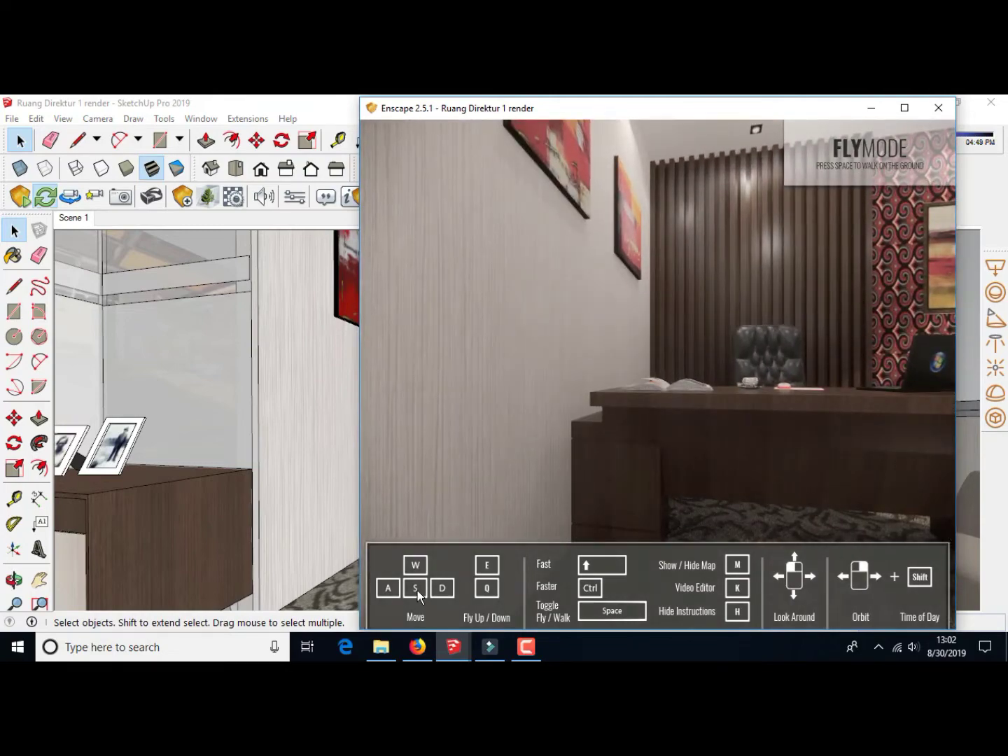
key(s)
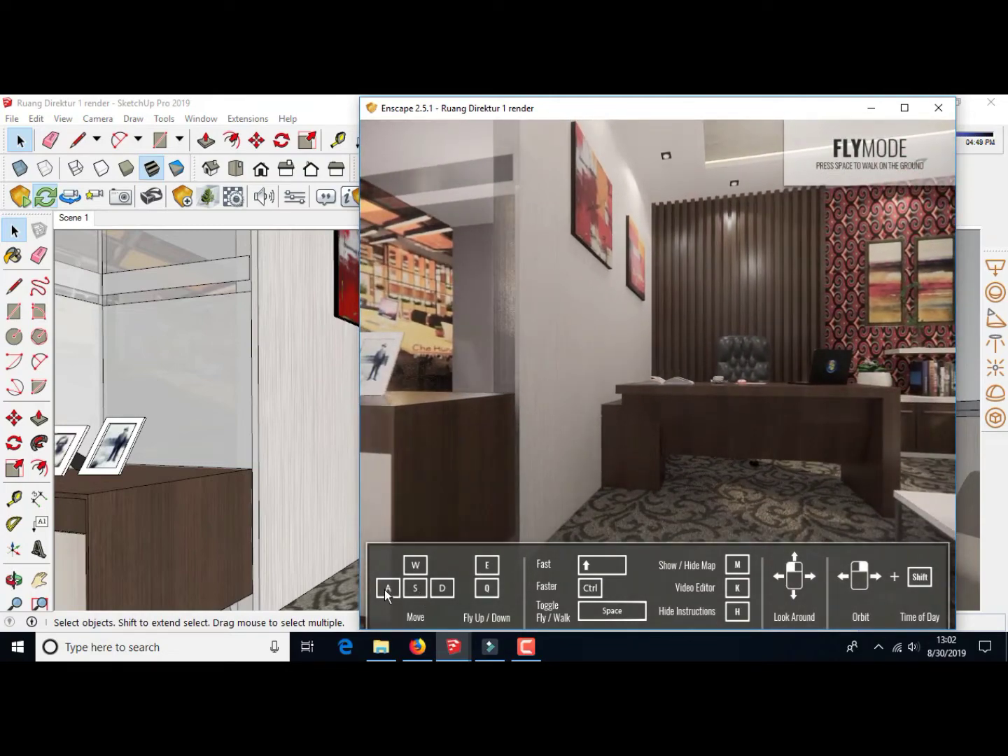
key(a)
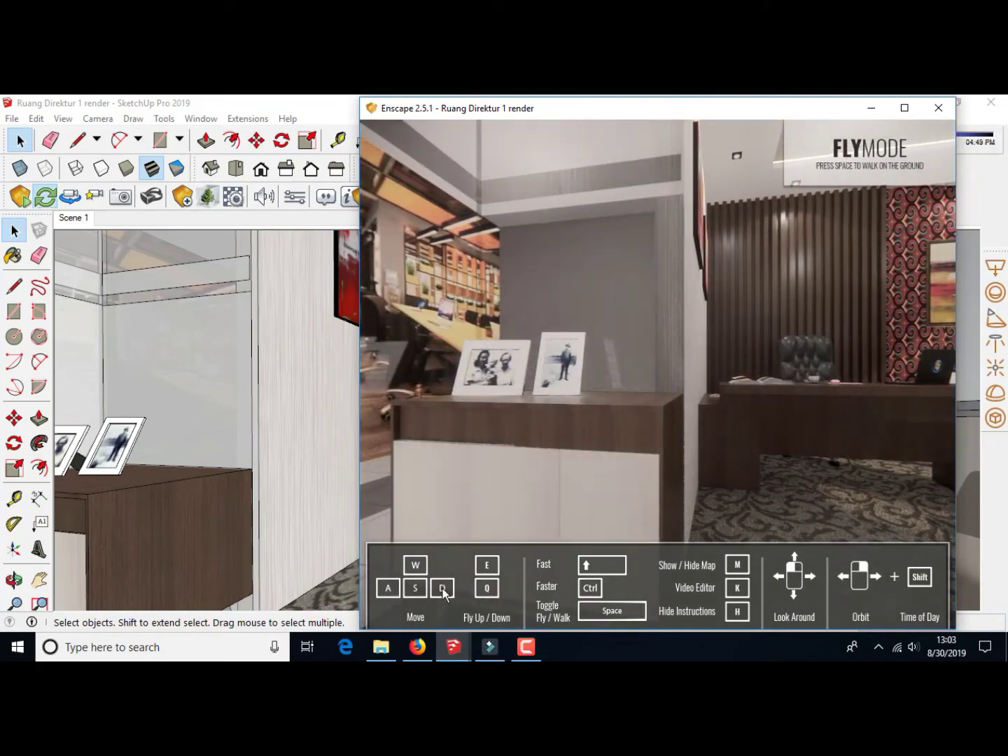
key(d)
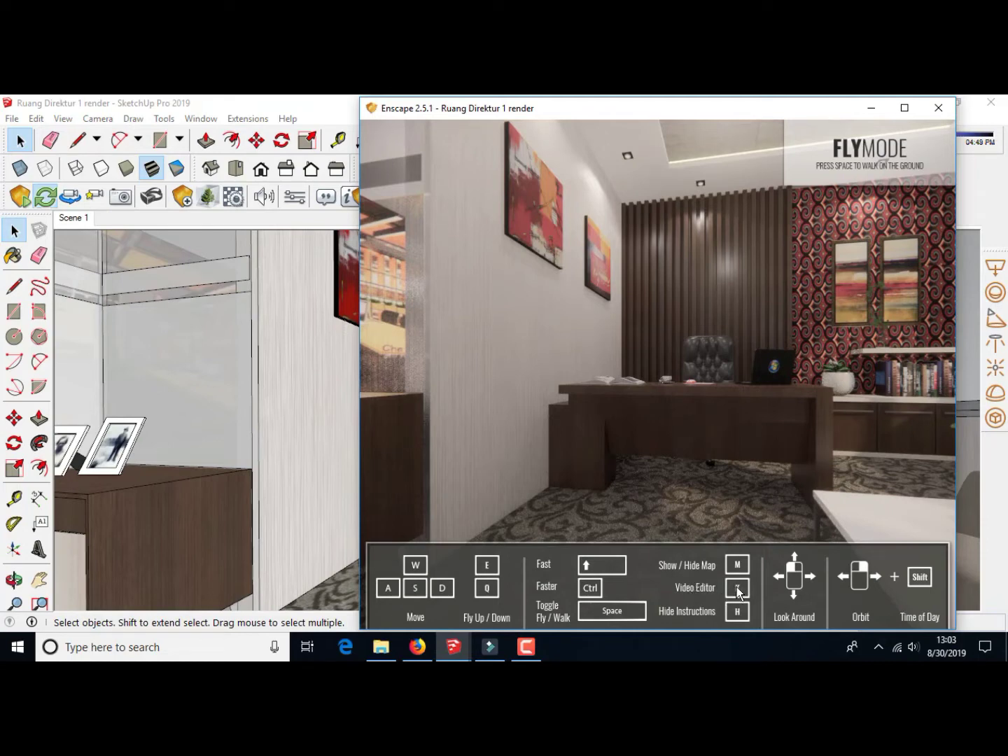
Open the Video Editor with K and add the first keyframe at the desk view
key(k)
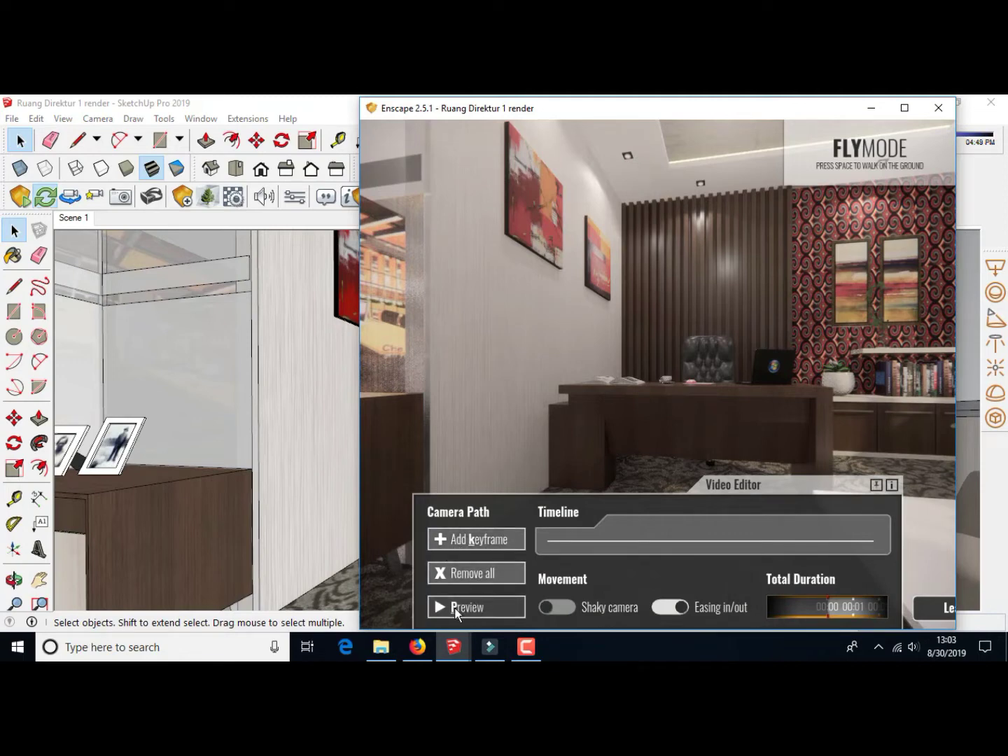
key(d)
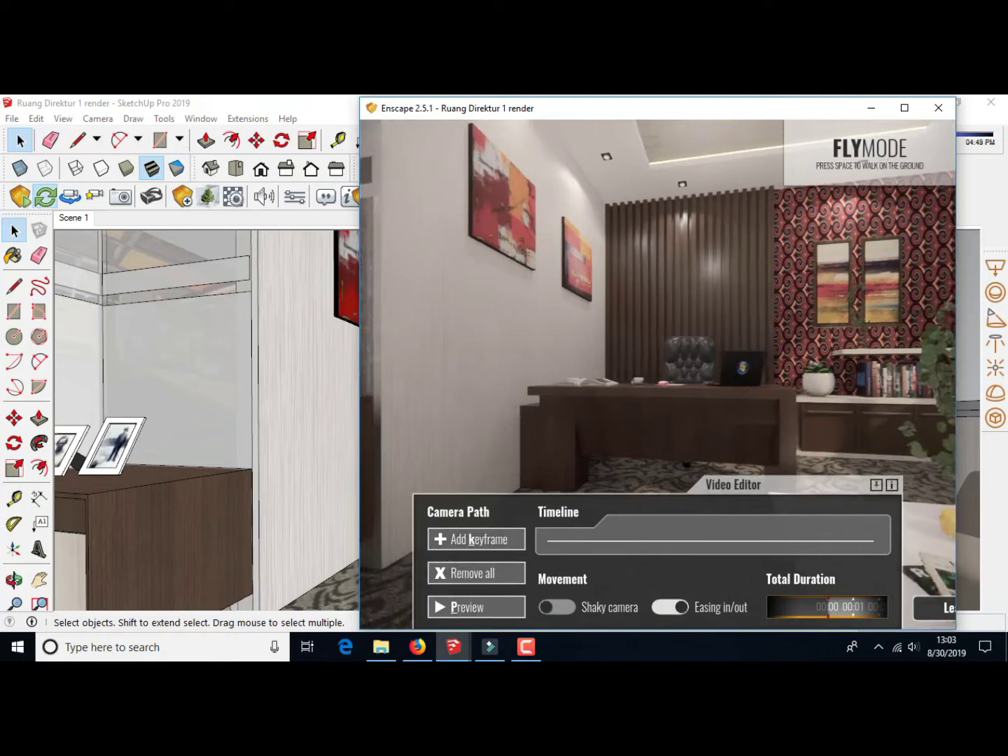
key(a)
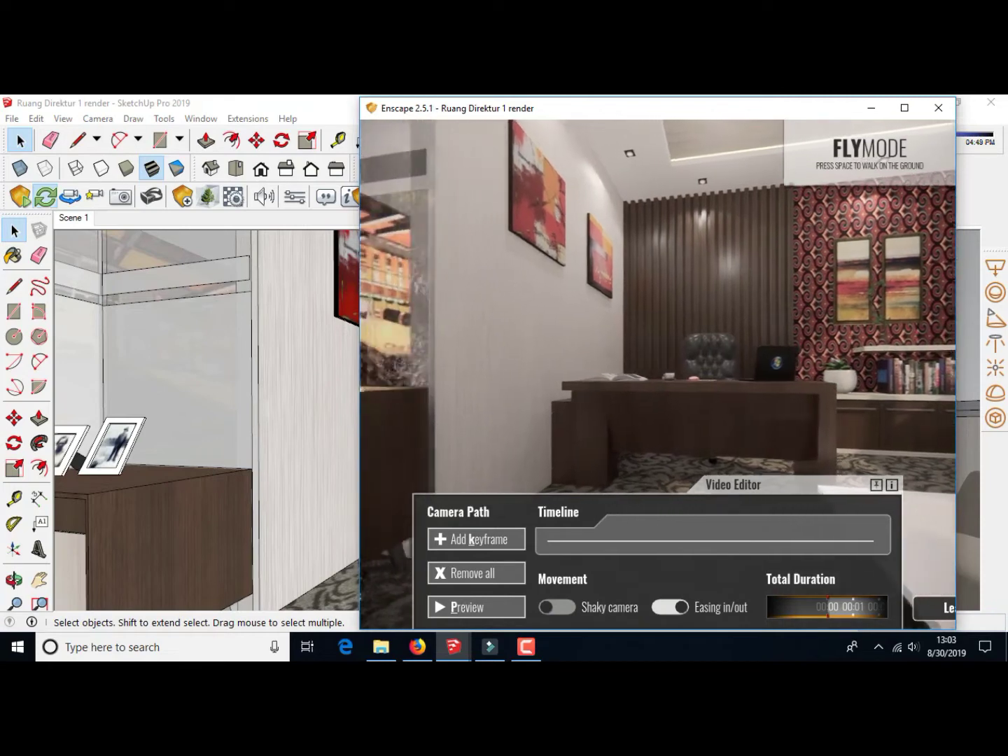
key(d)
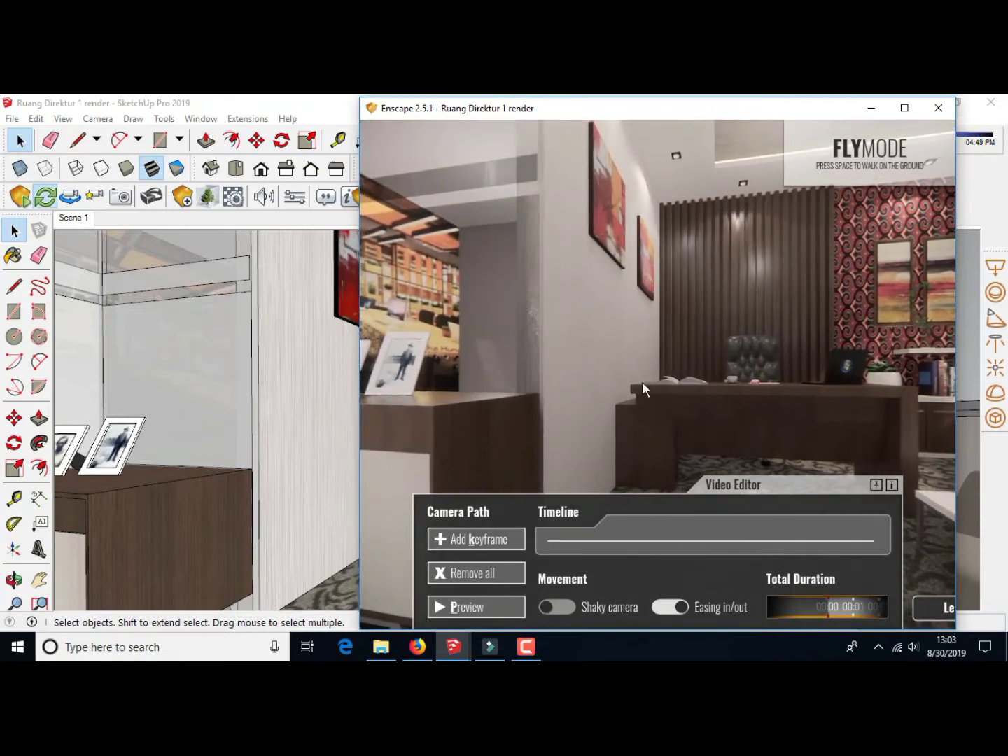
click(462, 538)
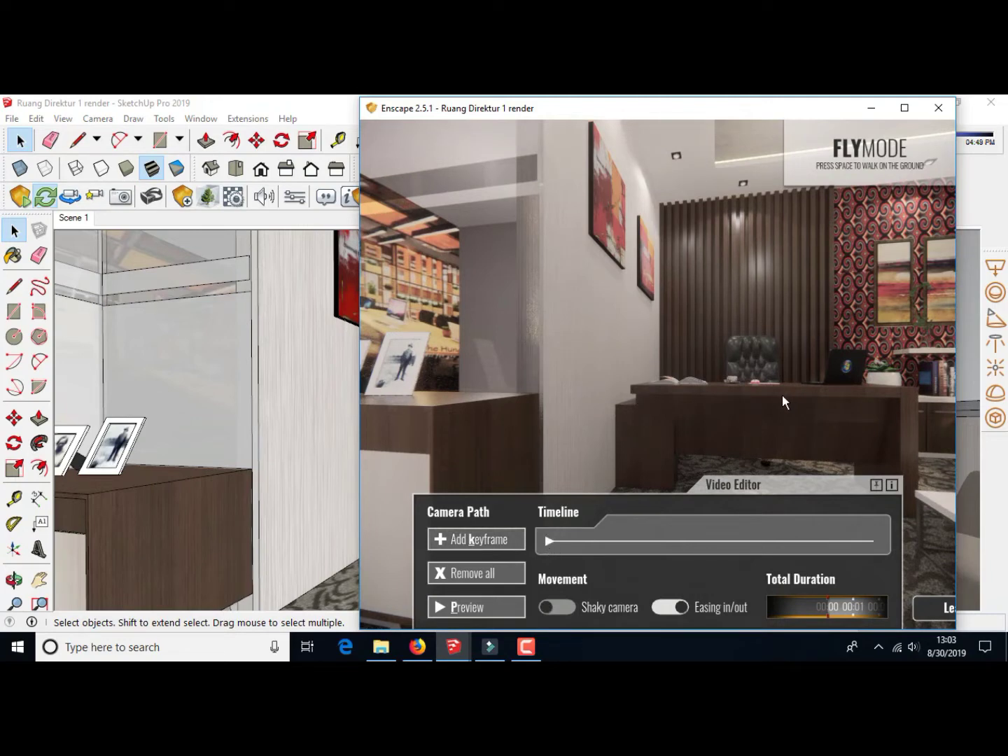
Strafe the camera right past the desk toward the bookshelf
key(d)
key(d)
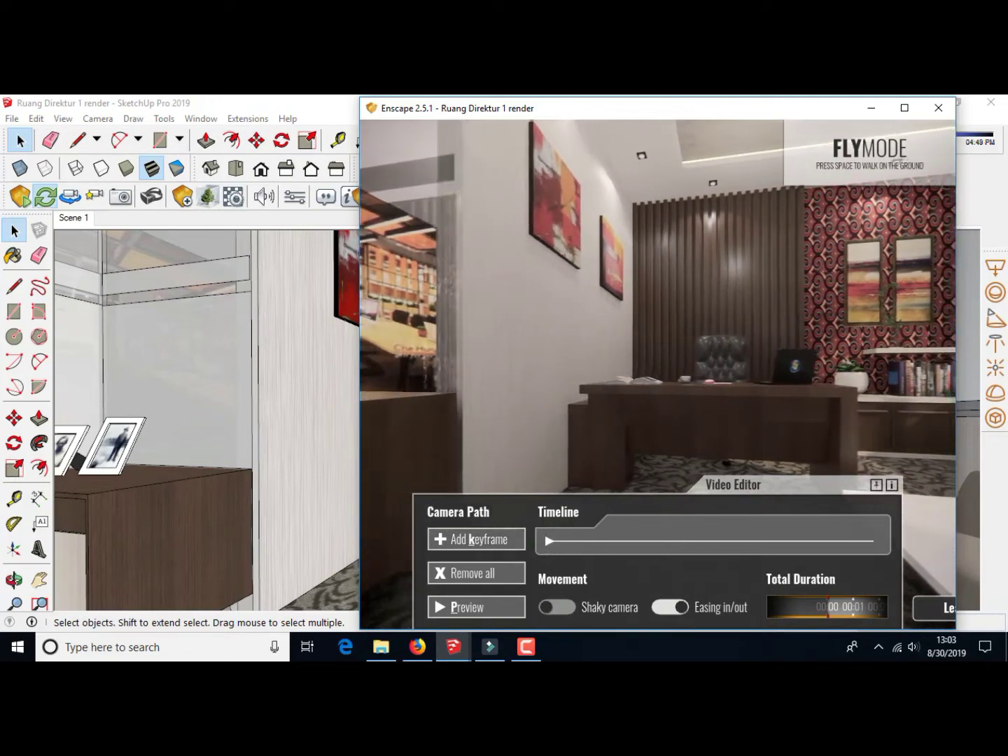
key(d)
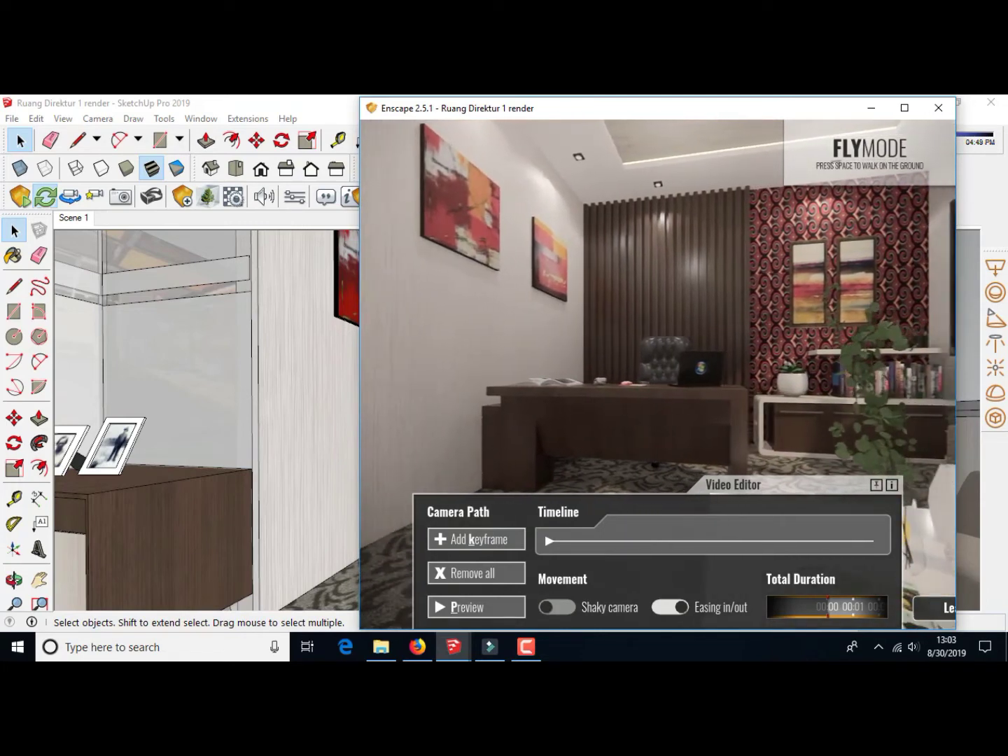
key(d)
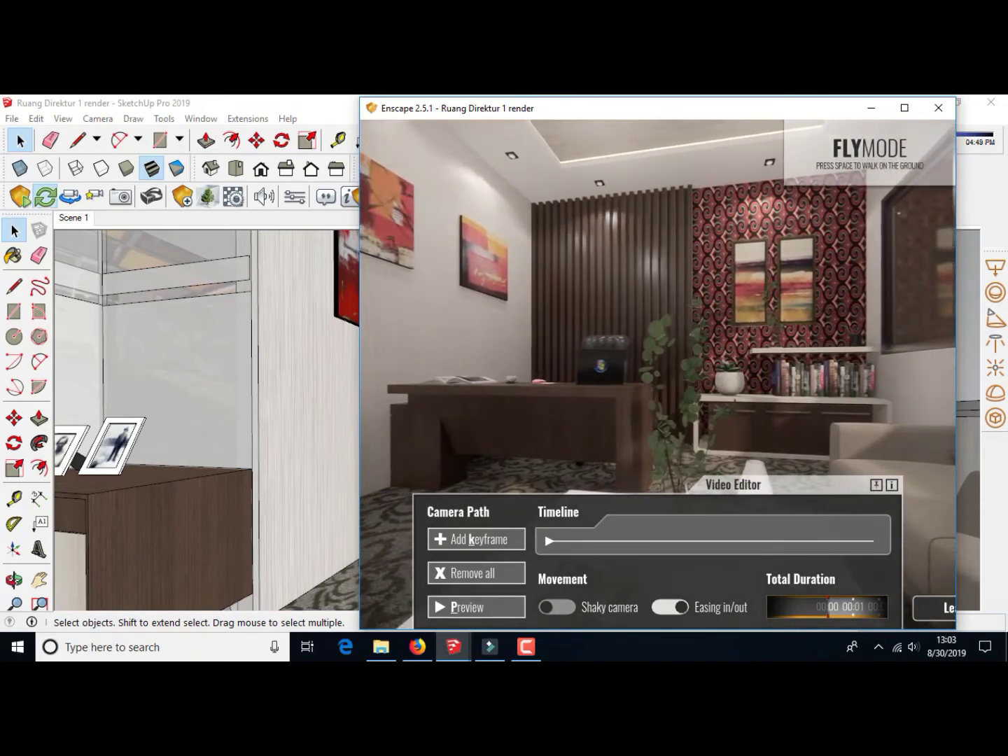
Add second and third keyframes moving toward the sofa and plant, then preview the path twice
click(447, 543)
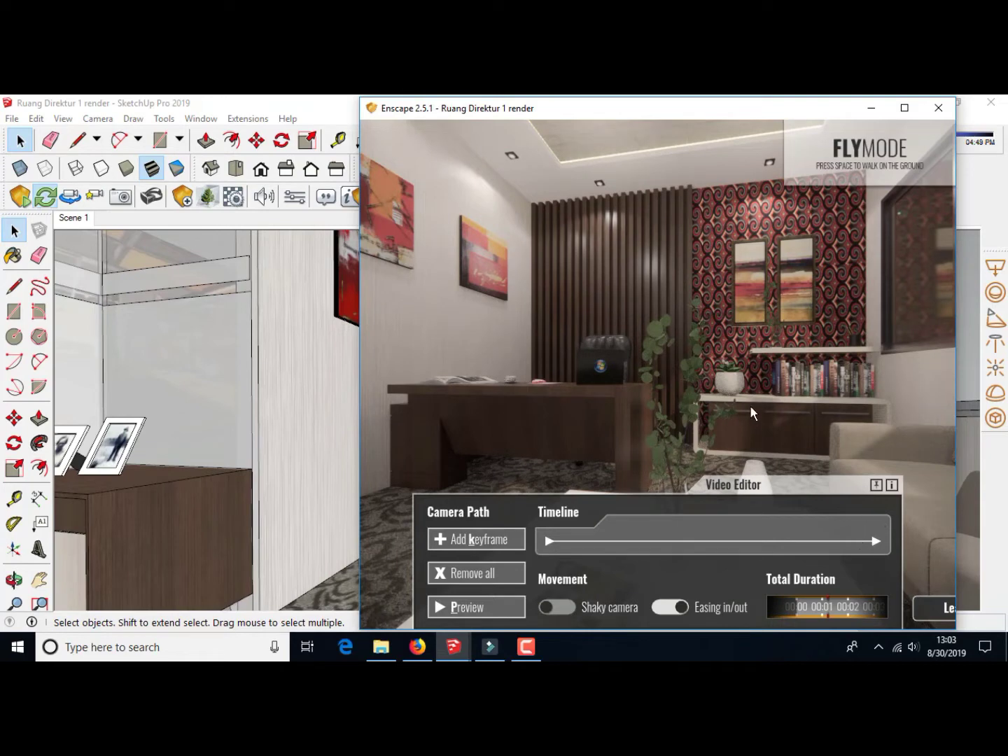
key(d)
key(d)
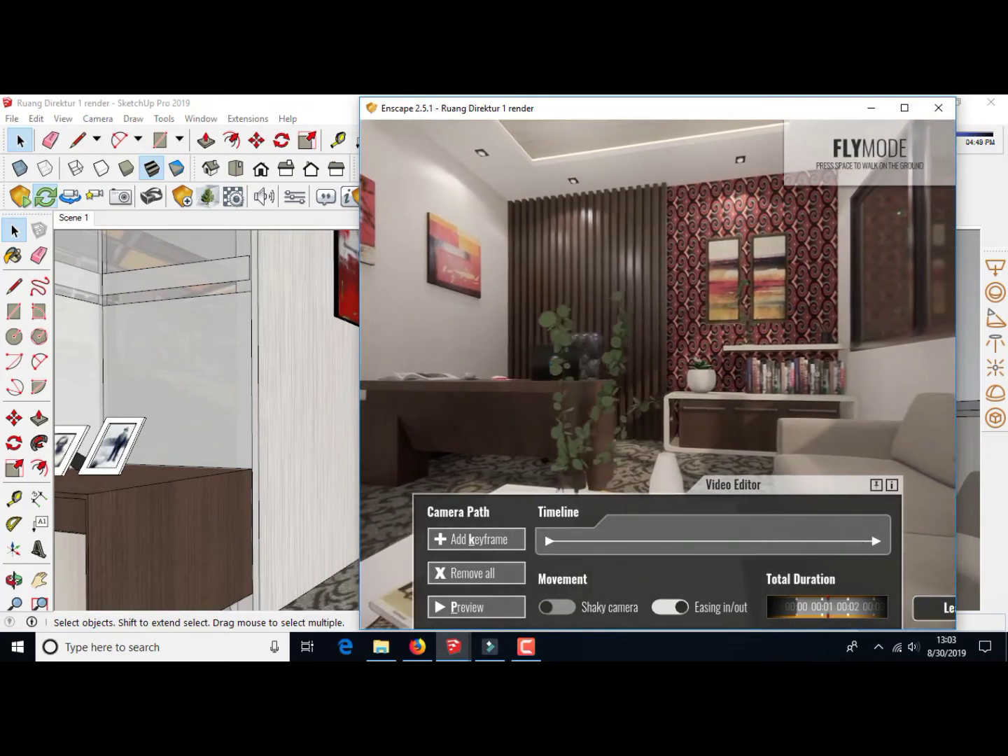
click(470, 540)
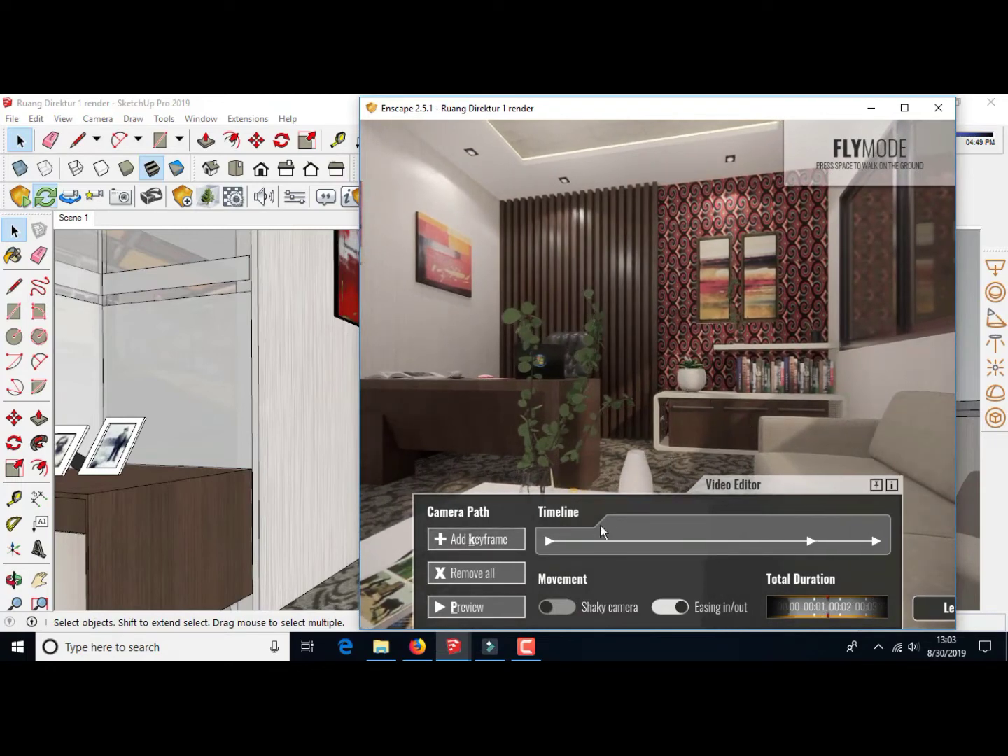
click(472, 607)
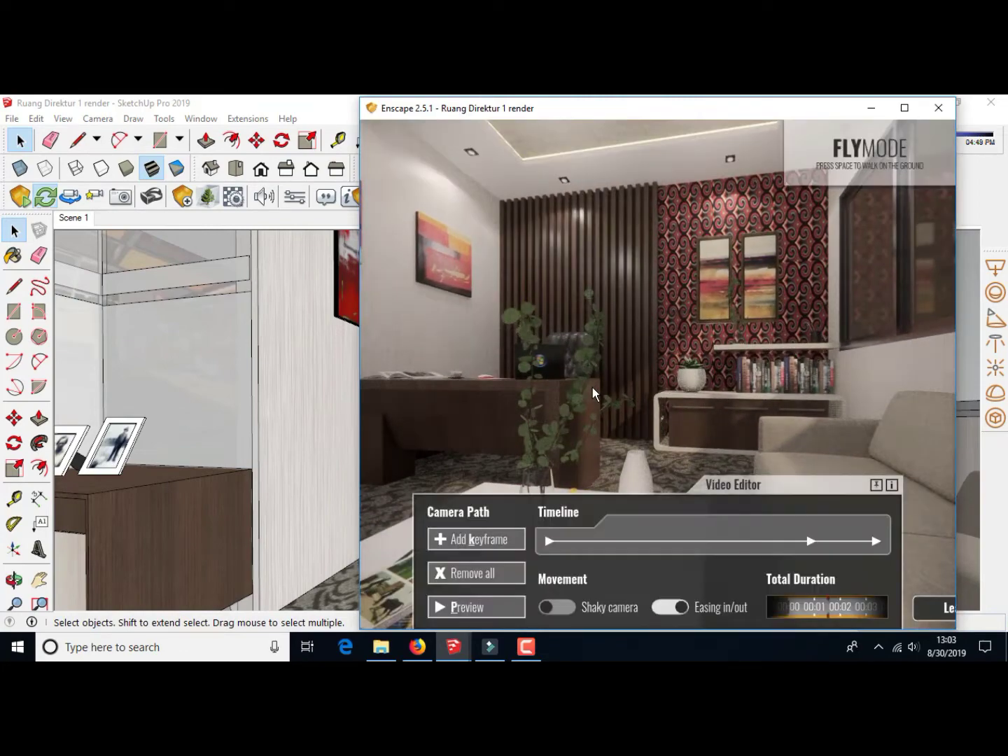
click(476, 601)
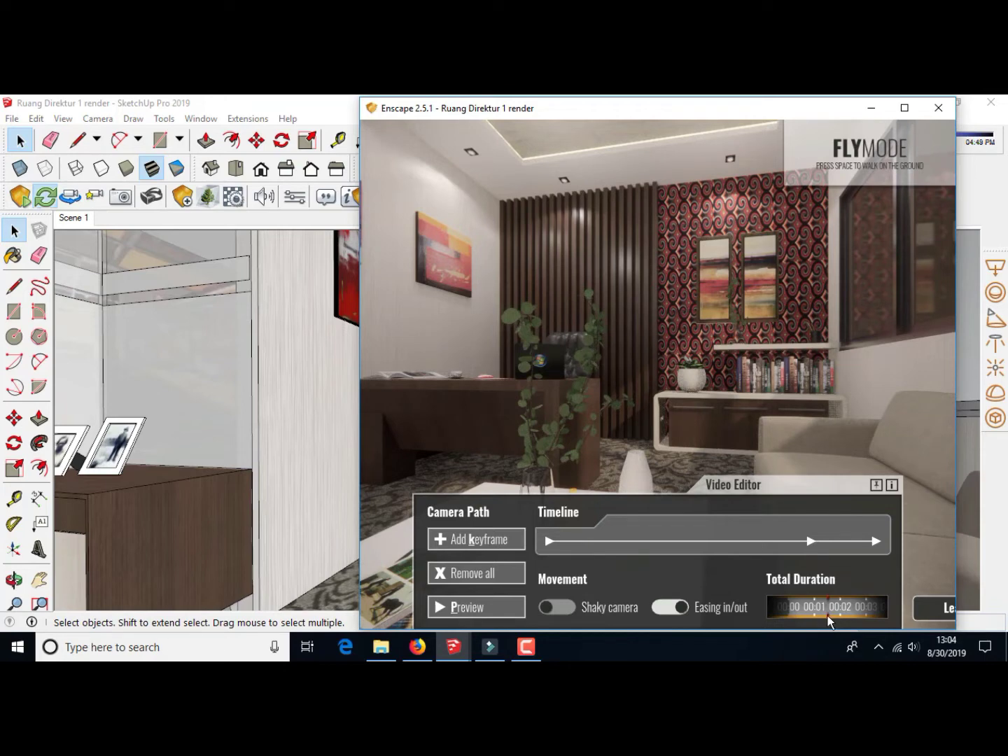
Stretch the Total Duration dial to about 00:10, previewing the fly-through between adjustments
mouse_move(829, 615)
mouse_down()
mouse_move(838, 619)
mouse_move(790, 611)
mouse_up()
mouse_move(850, 617)
mouse_down()
mouse_move(791, 610)
mouse_move(848, 615)
mouse_move(818, 606)
mouse_up()
click(485, 609)
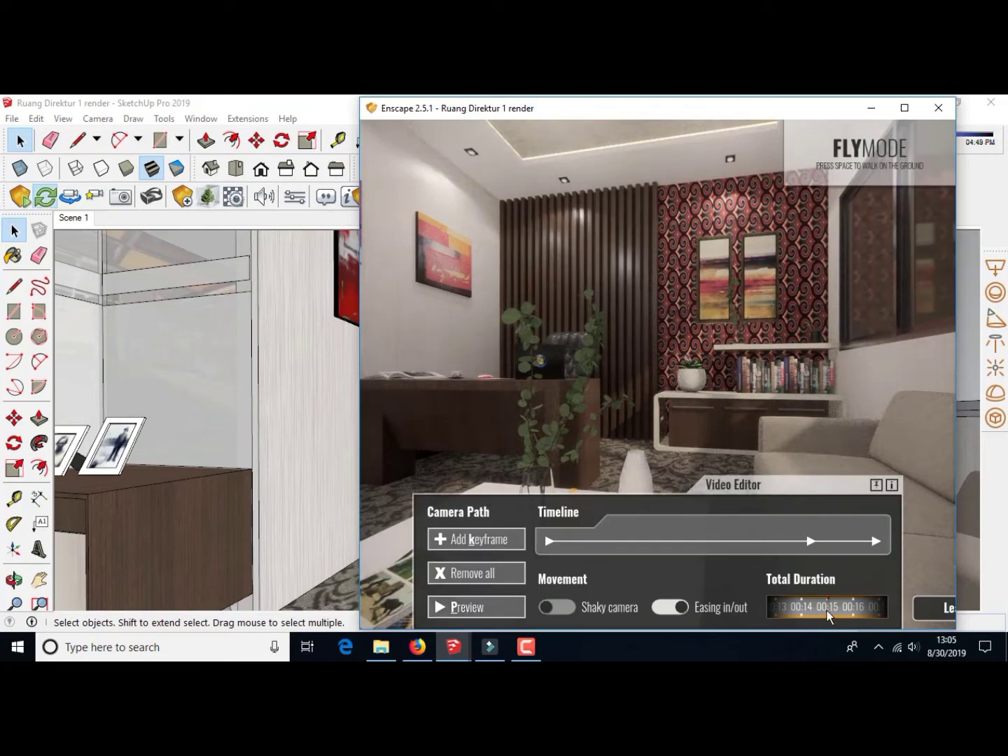
drag(823, 614, 897, 612)
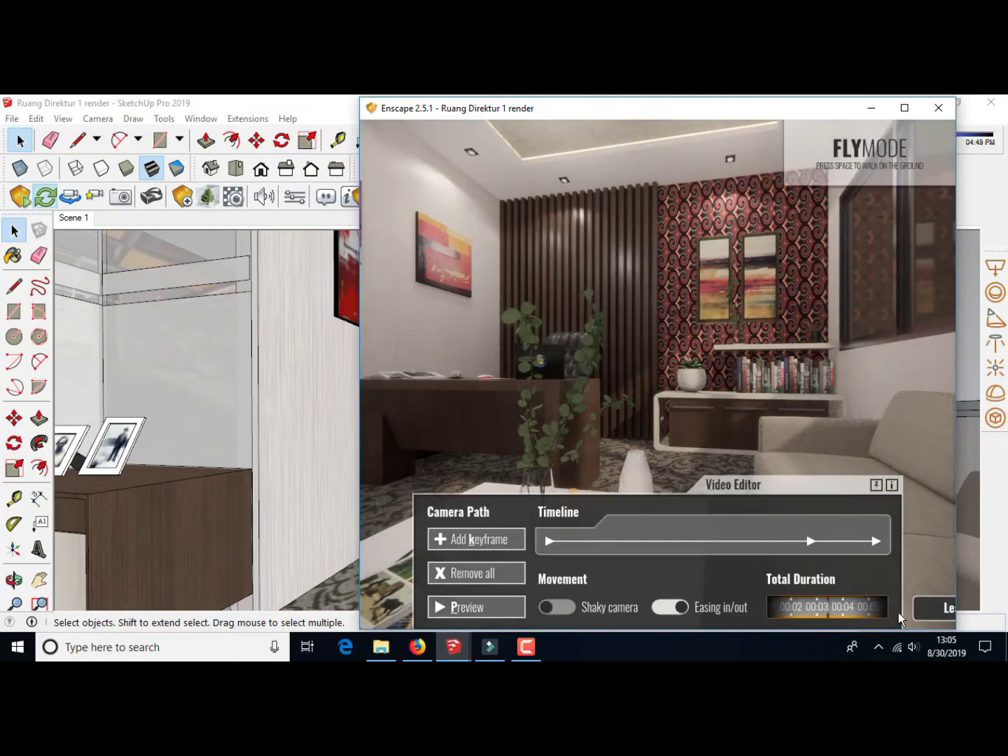
click(474, 607)
drag(829, 614, 798, 609)
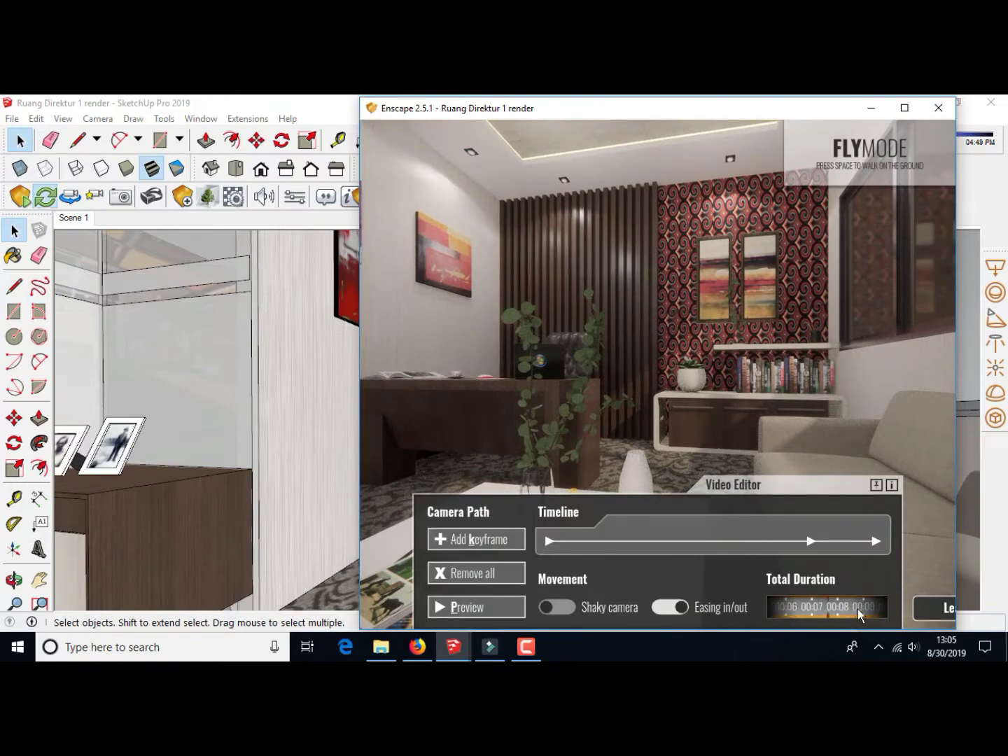
drag(861, 613, 815, 609)
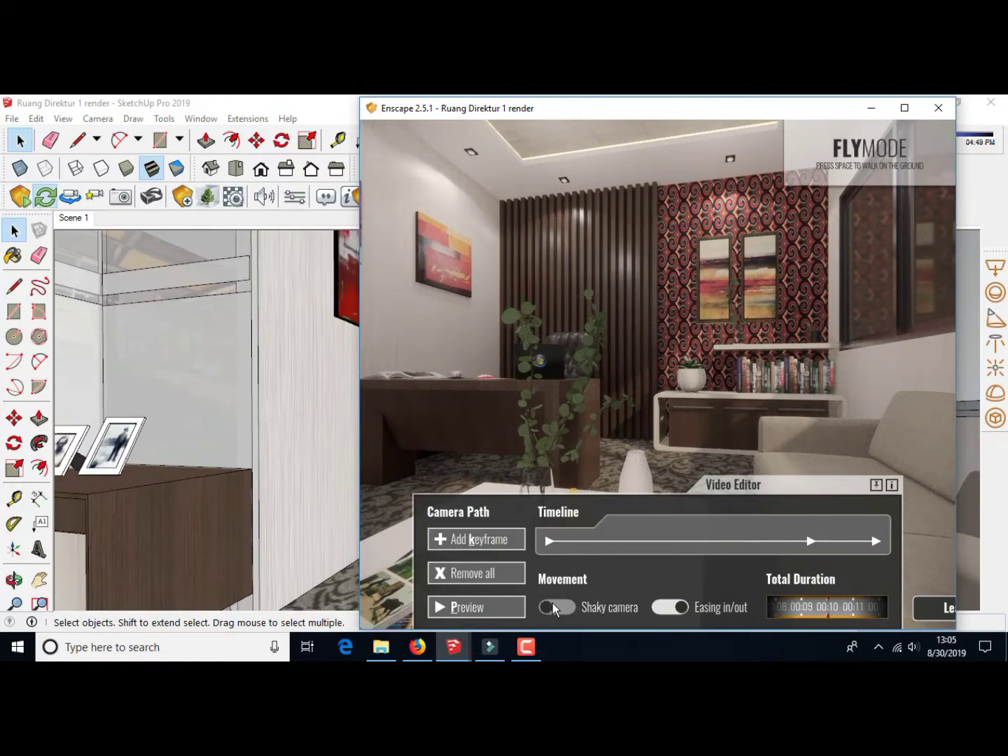
click(481, 605)
Add keyframes near the bookshelf wall, tilted toward the ceiling, and pulled back under the chandelier
scroll(760, 432, up, 5)
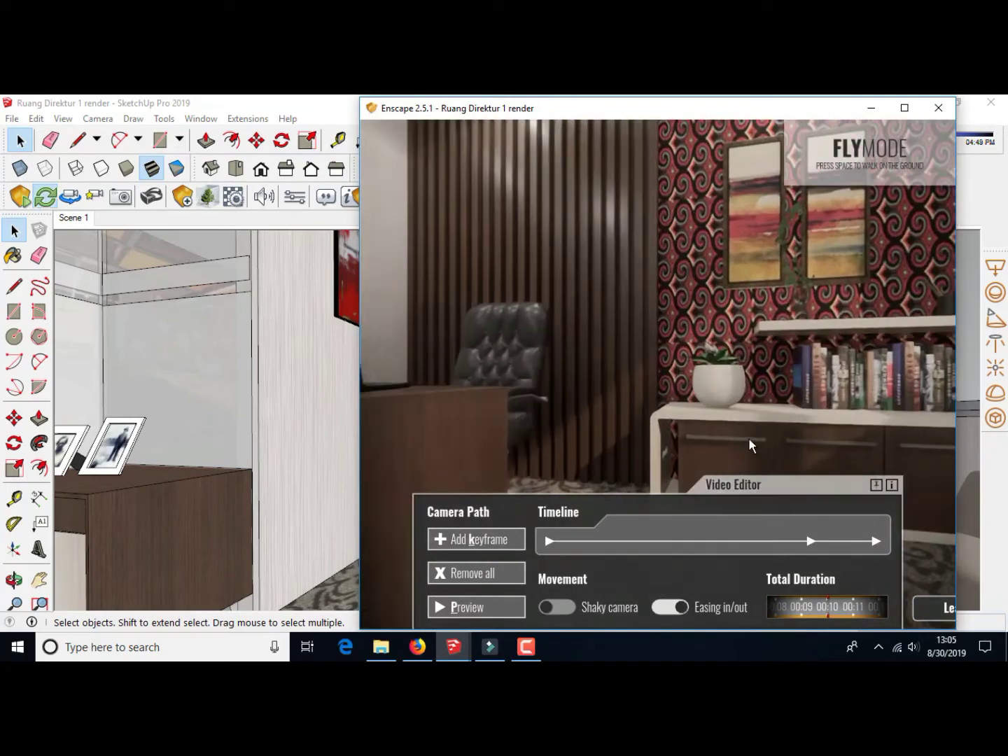
click(512, 538)
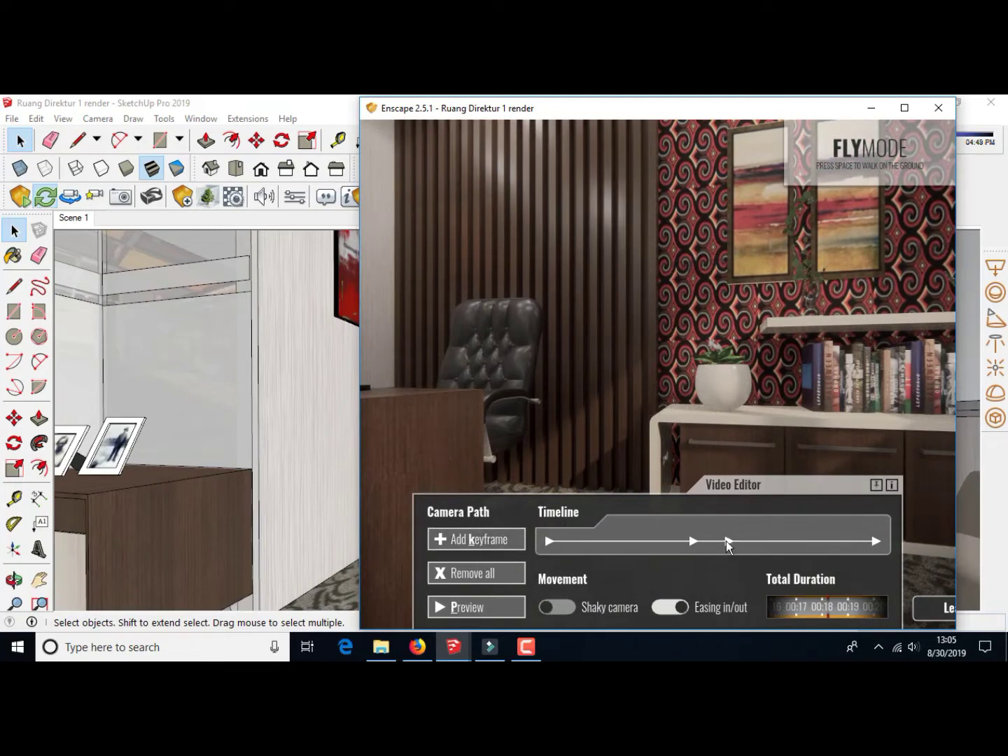
drag(715, 294, 715, 266)
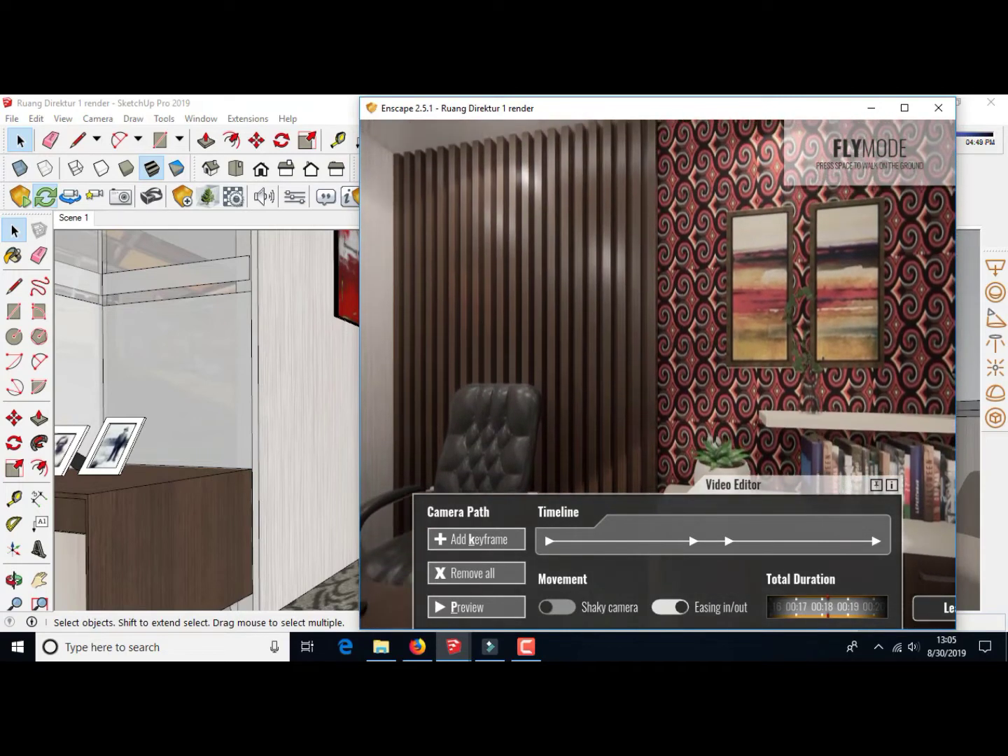
drag(483, 463, 483, 514)
click(477, 542)
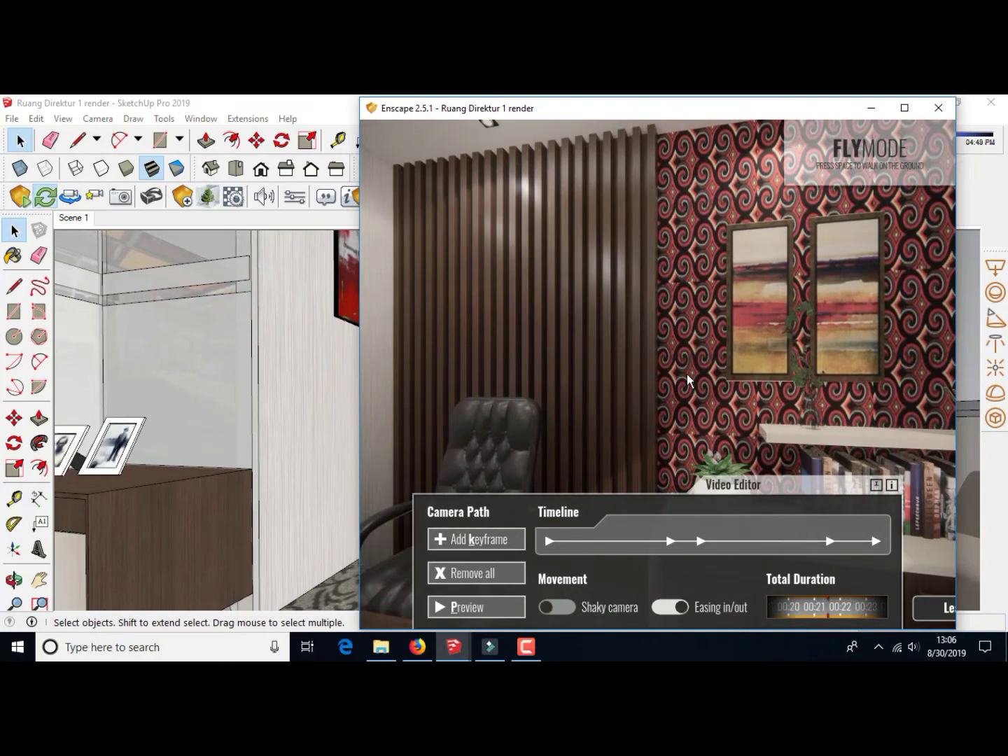
key(s)
key(s)
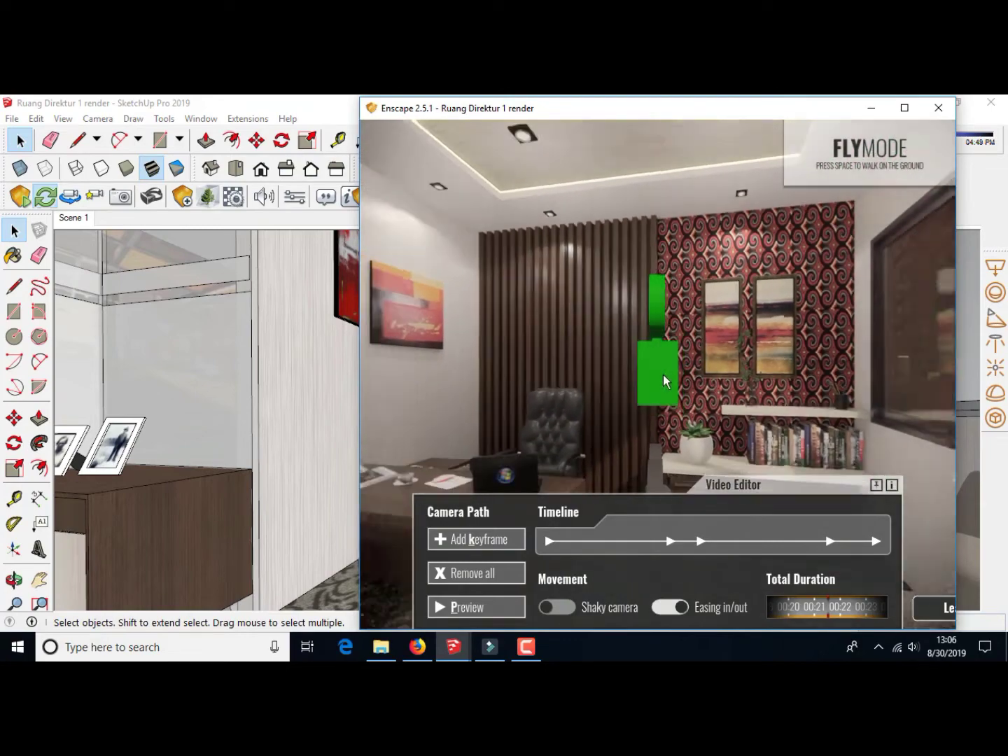
key(s)
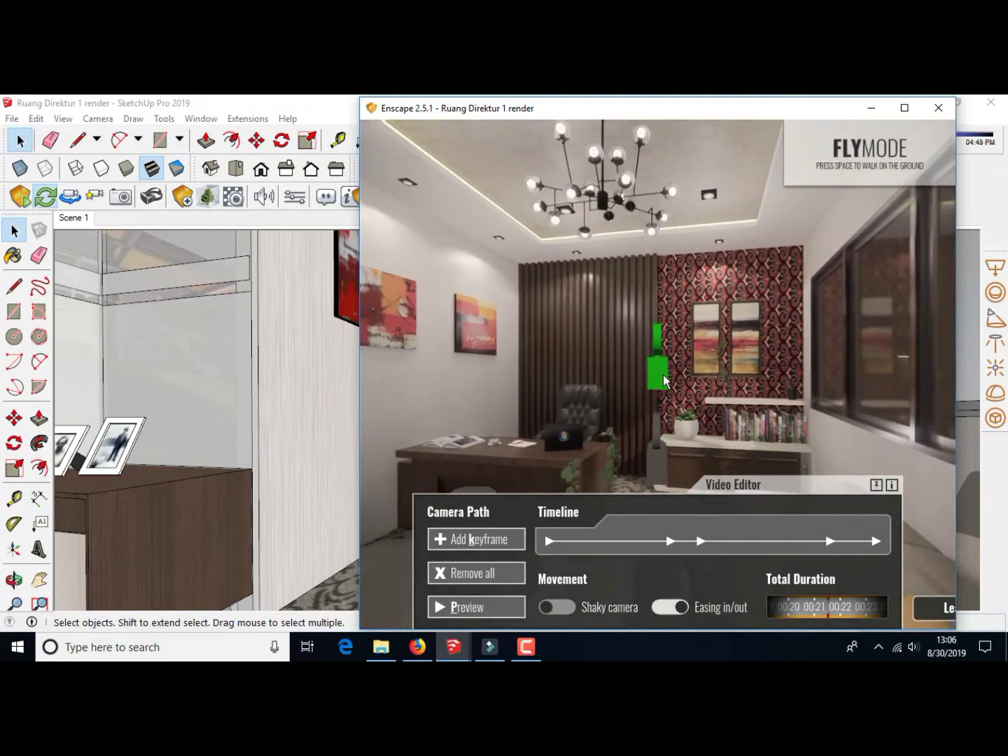
click(477, 539)
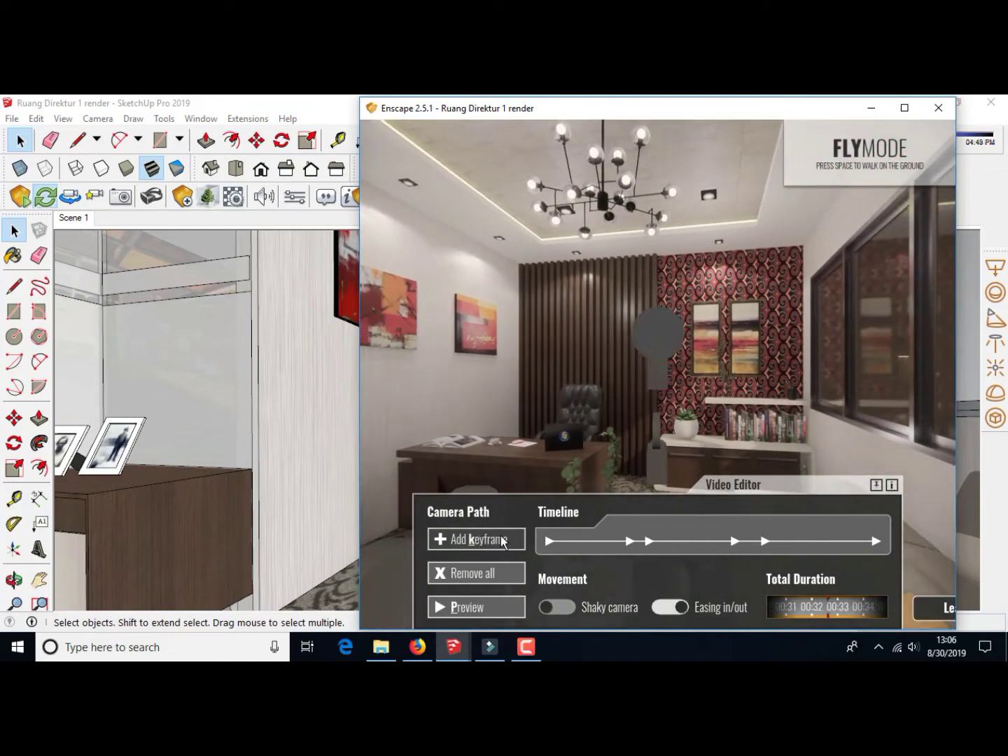
Preview the six-keyframe camera path playback, then return to the SketchUp model window
click(475, 608)
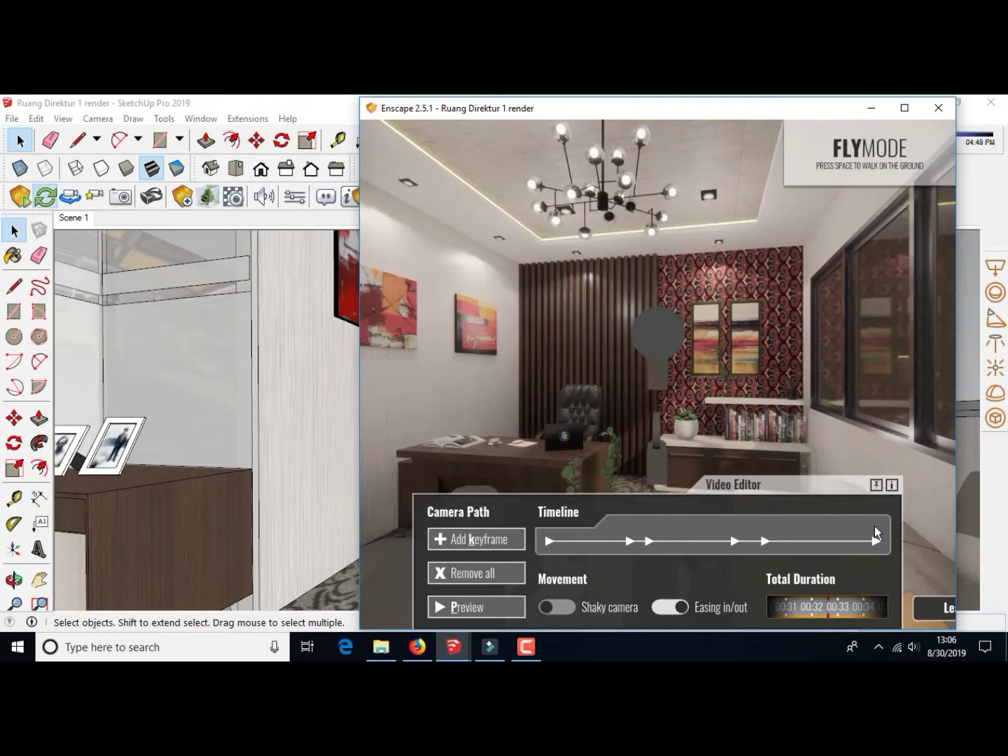
click(313, 221)
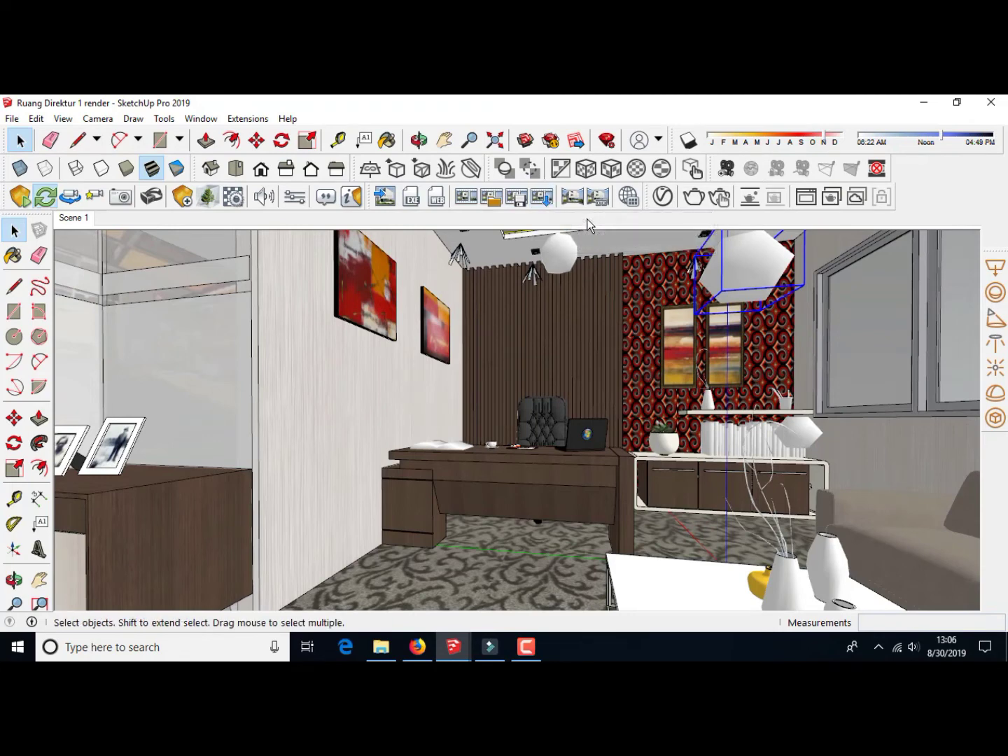
Start the video render and create a new 'Latihan video' folder on New Volume (D:)
click(541, 202)
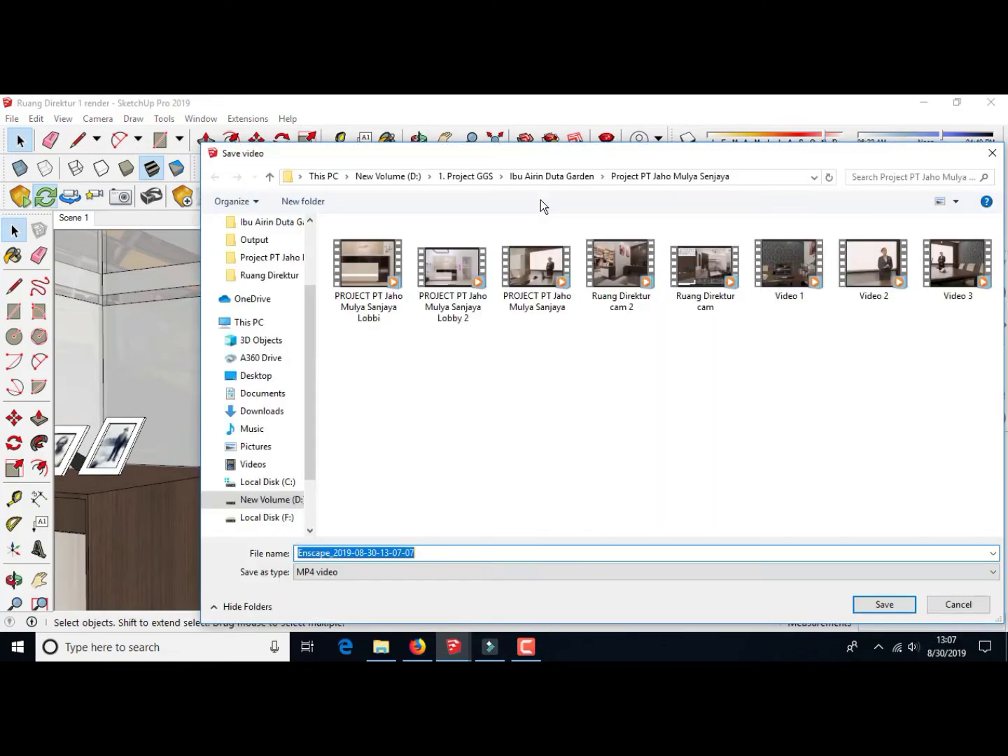
click(281, 501)
right_click(387, 443)
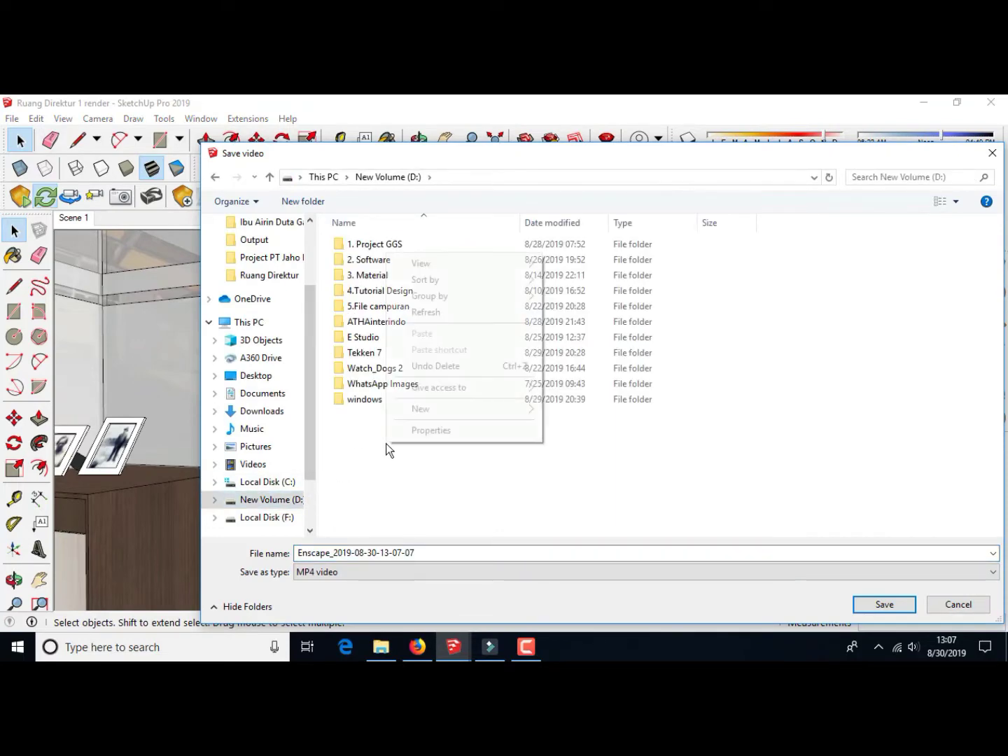
click(574, 413)
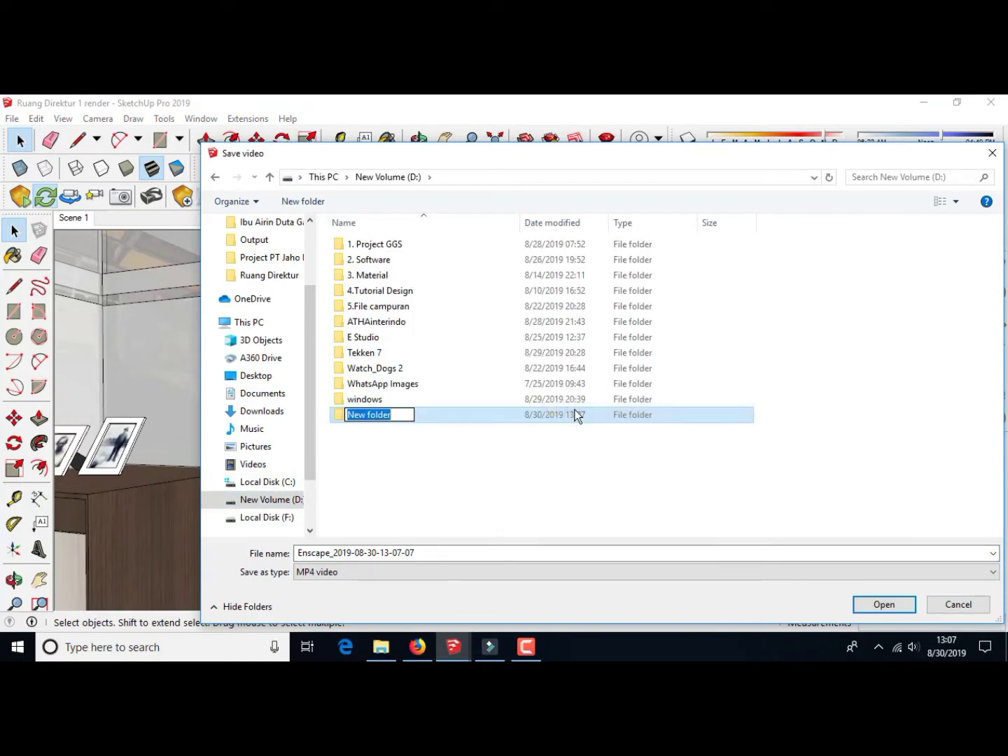
text(Lati)
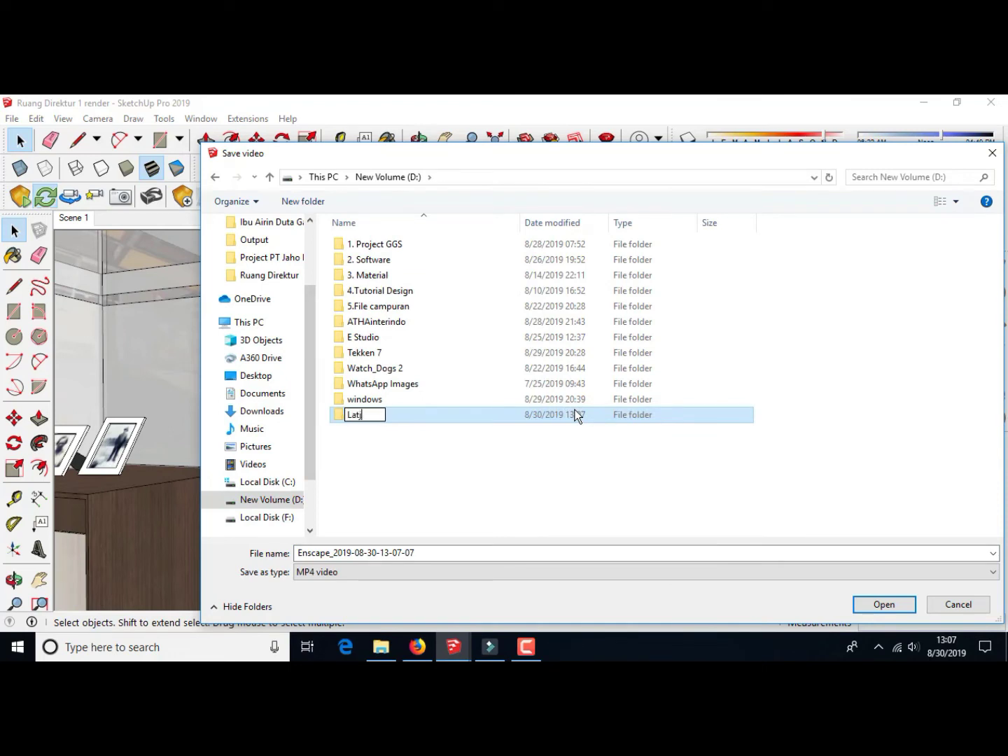
text(han)
key(BackSpace)
key(BackSpace)
key(BackSpace)
text(ih)
text(sn)
key(BackSpace)
key(BackSpace)
text(an )
text(video)
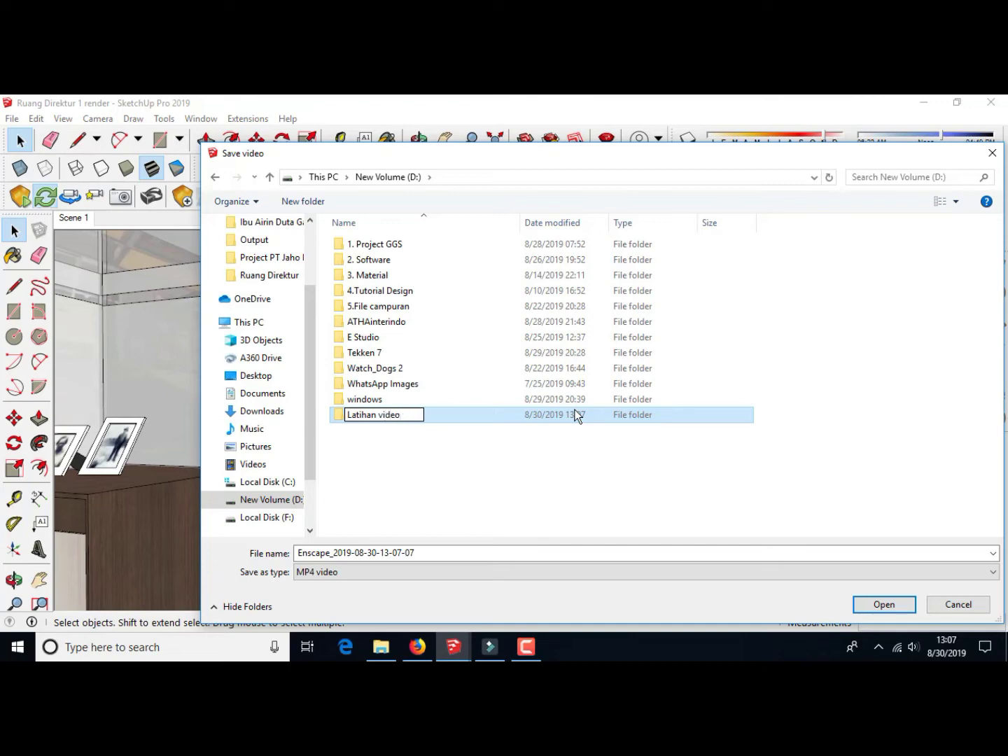
click(476, 495)
Save the video as 'video test 1' inside the Latihan video folder
double_click(396, 414)
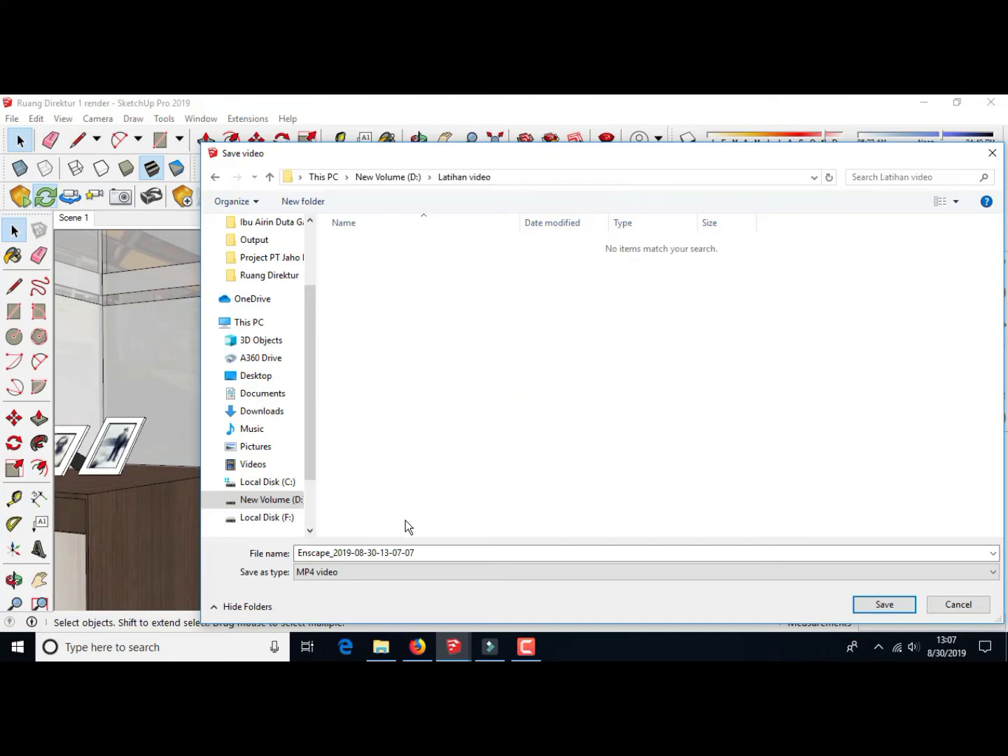
double_click(427, 551)
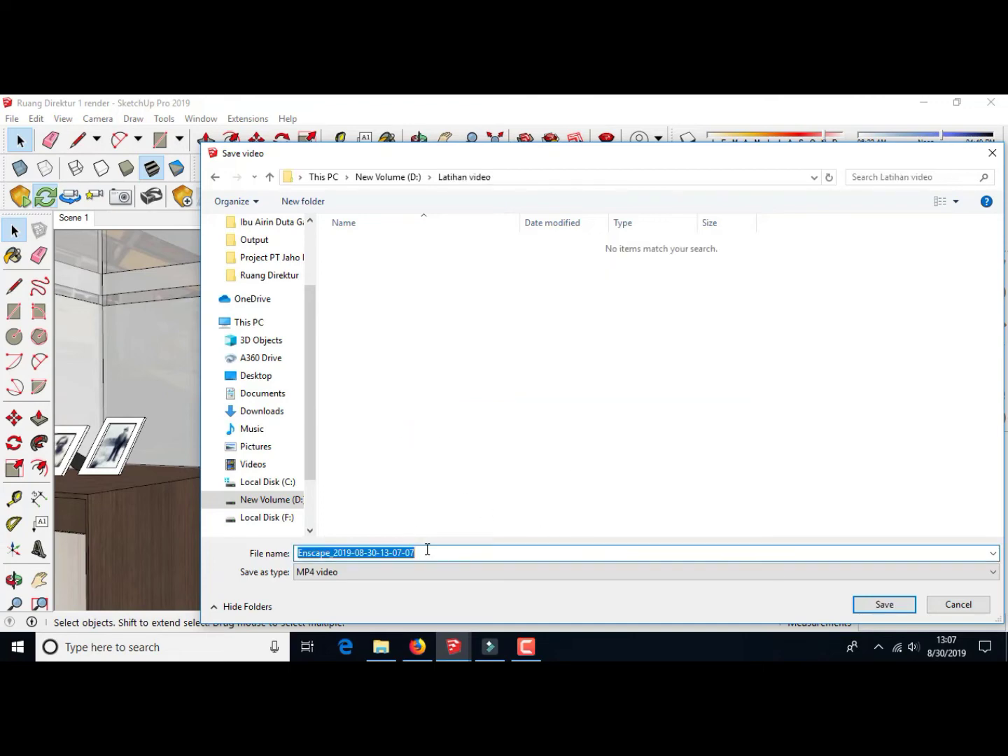
text(vid)
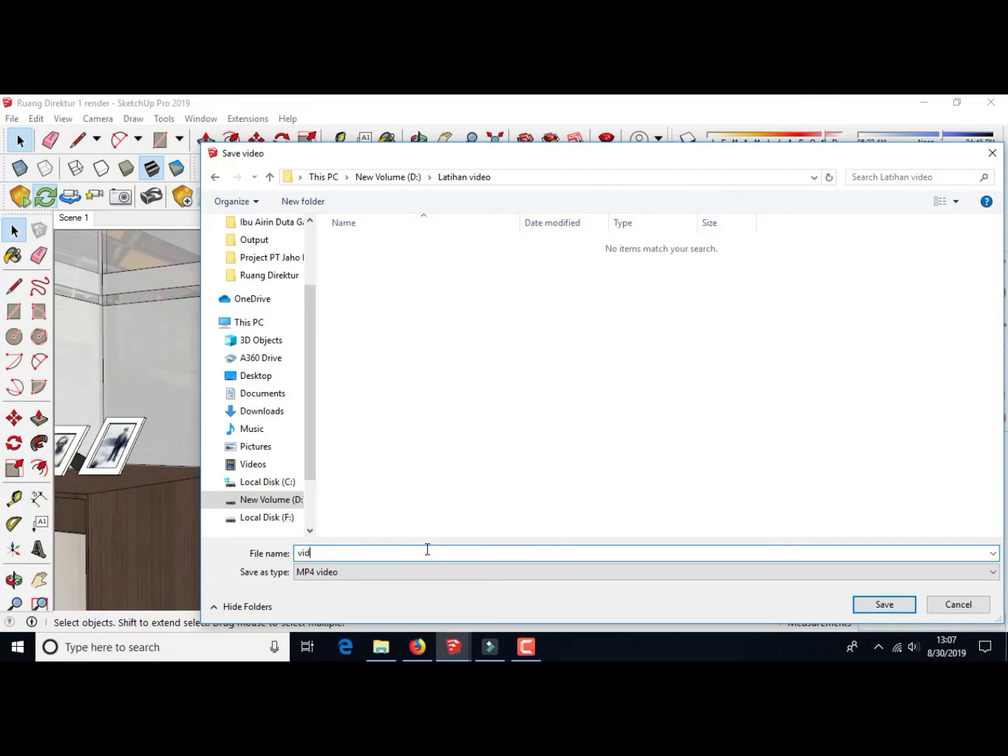
text(eo tes)
text(t)
text( 1)
click(898, 607)
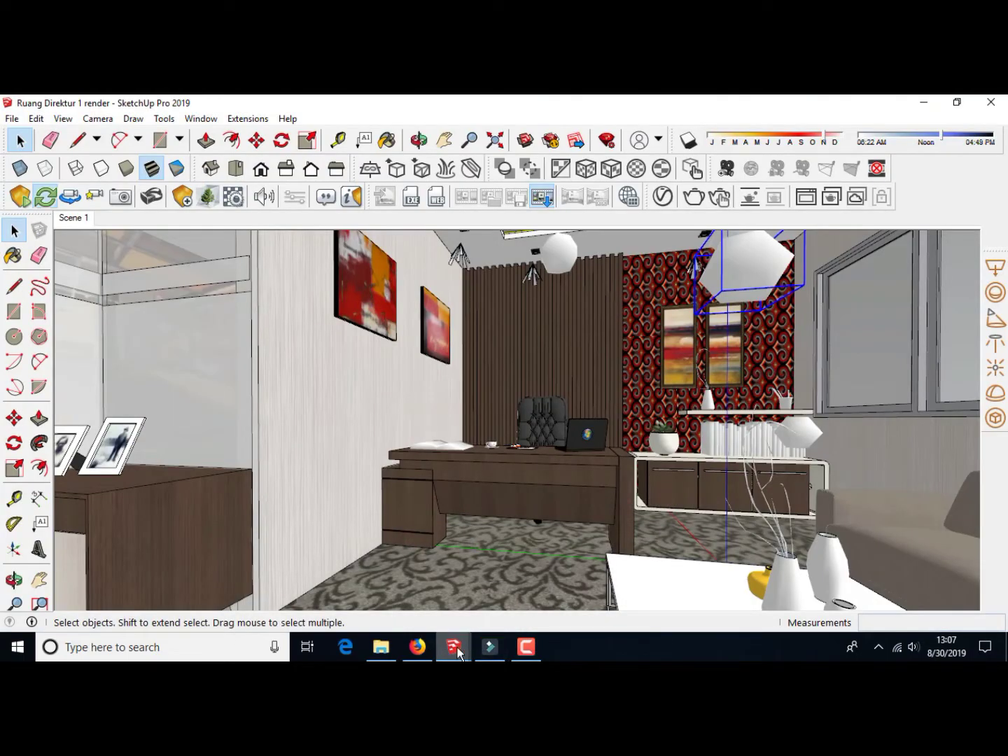
mouse_move(491, 647)
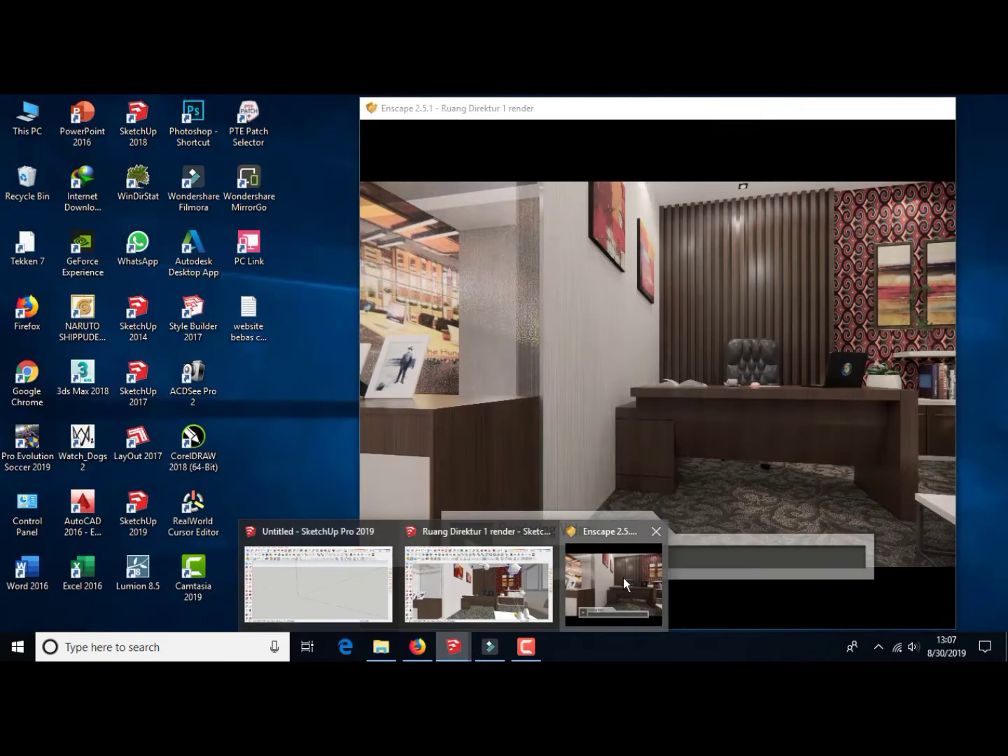
Let Enscape finish rendering the camera-path video, then close the Enscape window
click(623, 578)
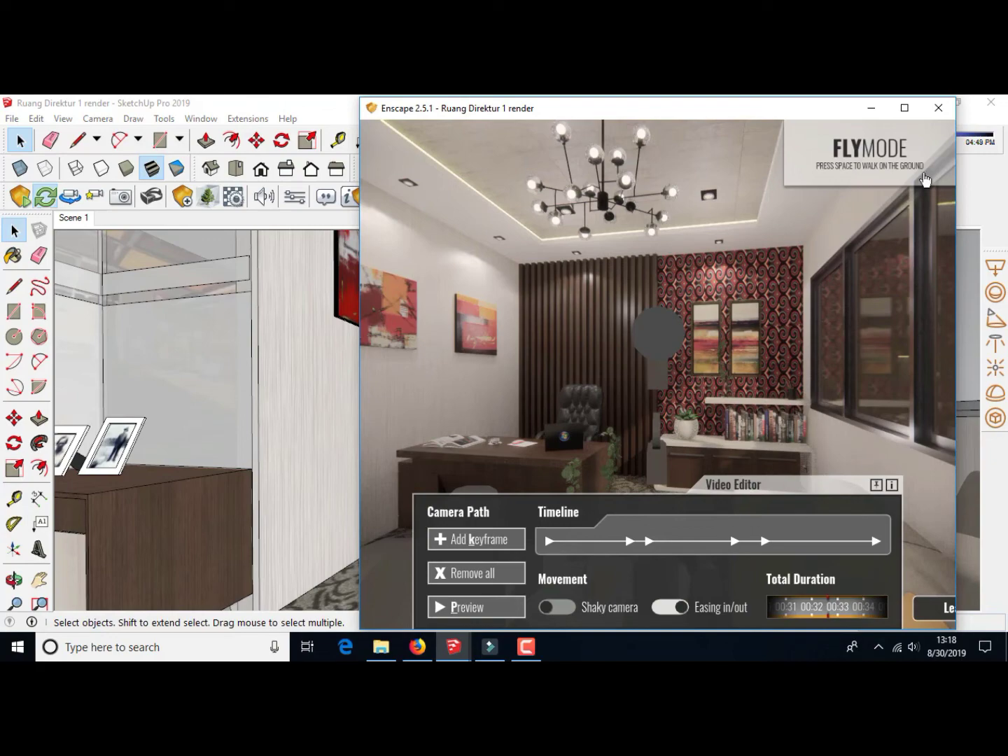
click(939, 110)
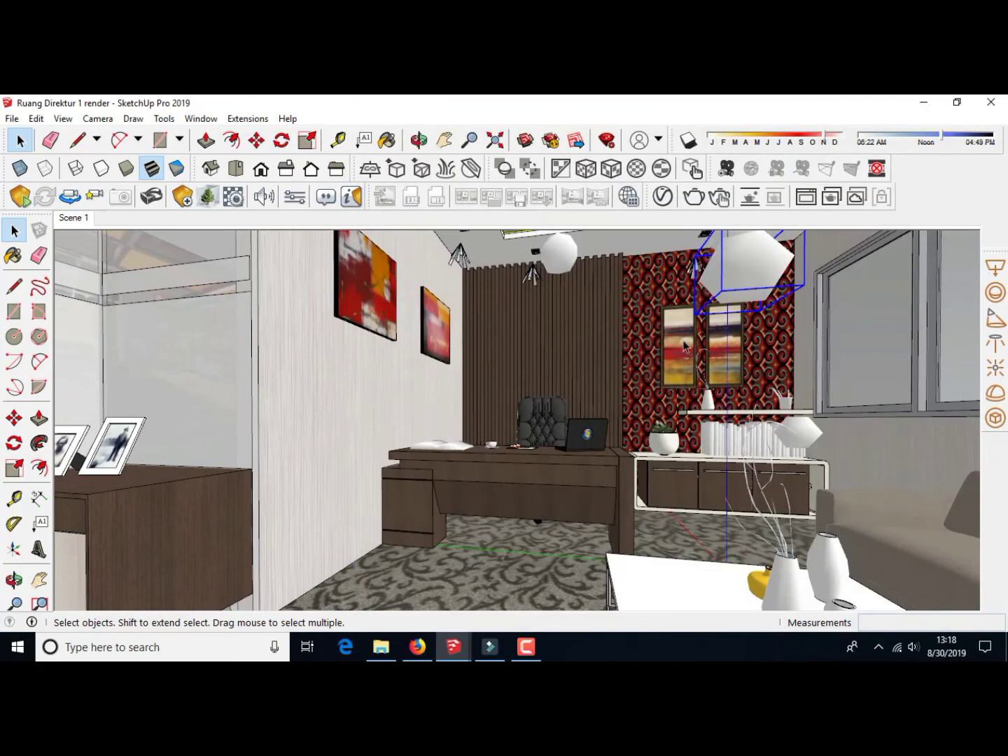
Browse to D:\Latihan video in File Explorer and play the rendered 'video test 1'
click(383, 647)
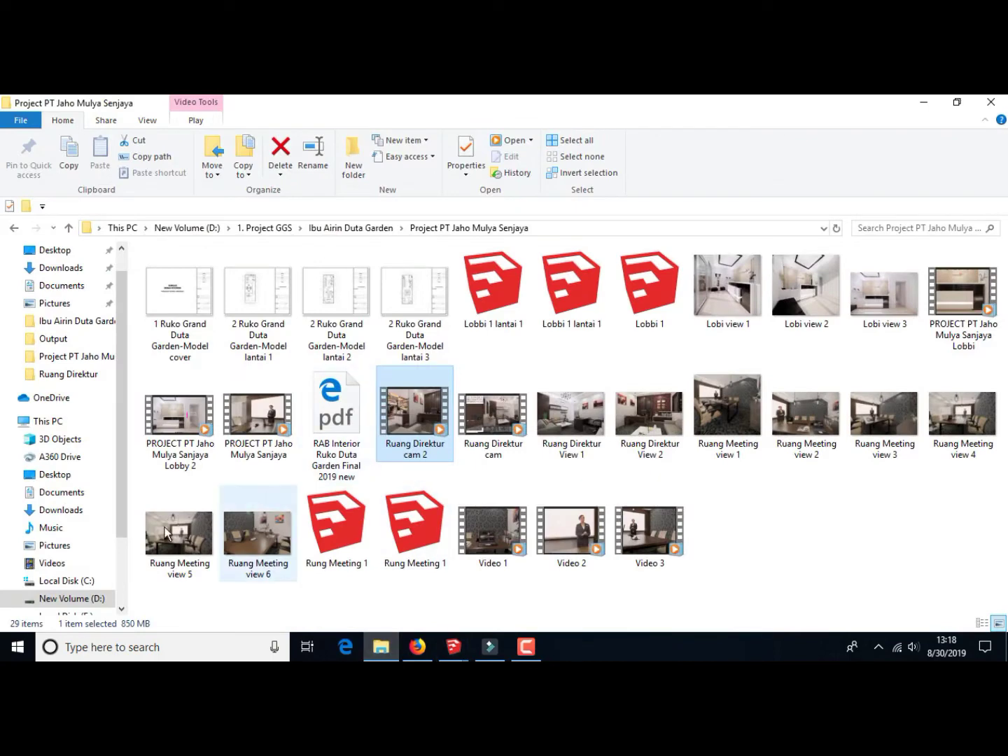
click(80, 599)
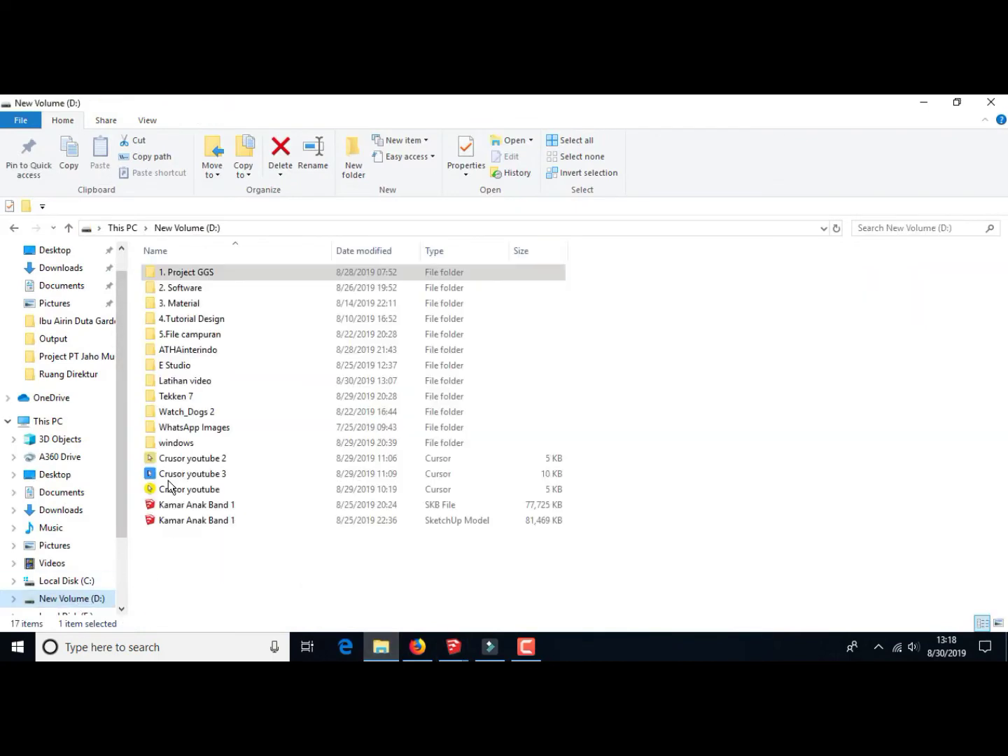
double_click(184, 382)
double_click(187, 305)
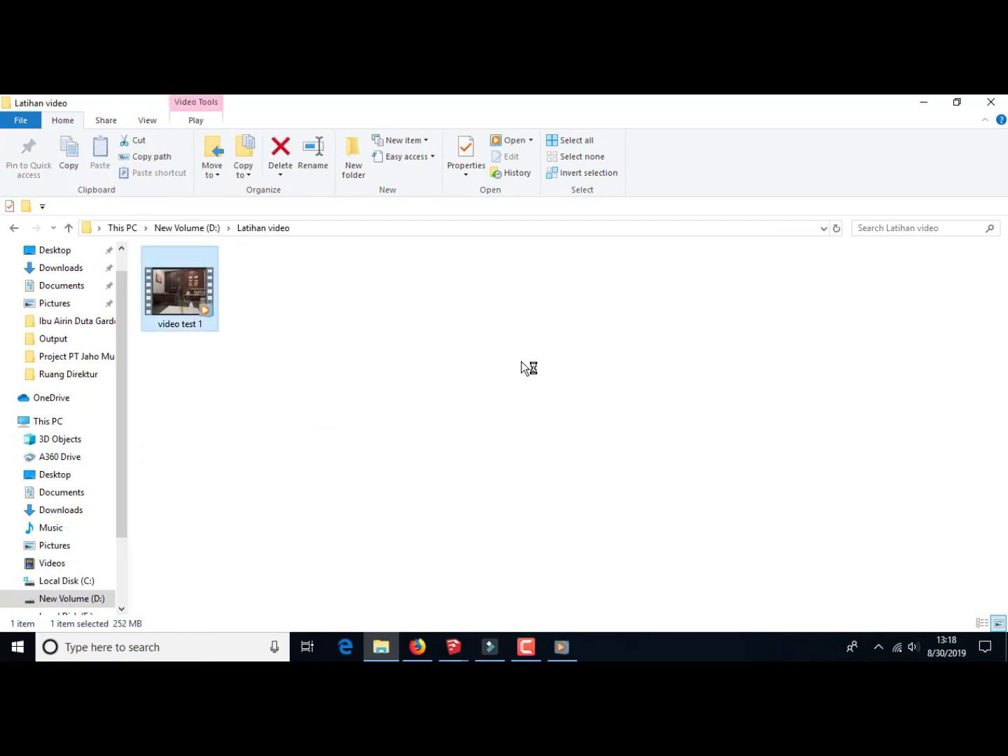